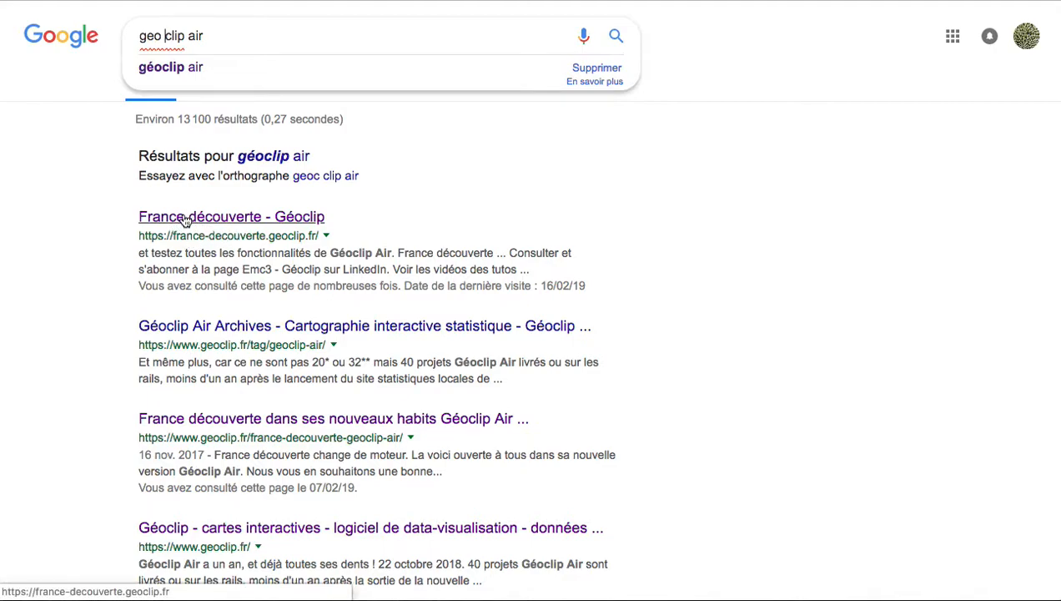
Open the France découverte - Géoclip site from the search results and enter its reports workspace
{"action": "left_click", "coordinate": [287, 219]}
{"action": "left_click", "coordinate": [287, 219]}
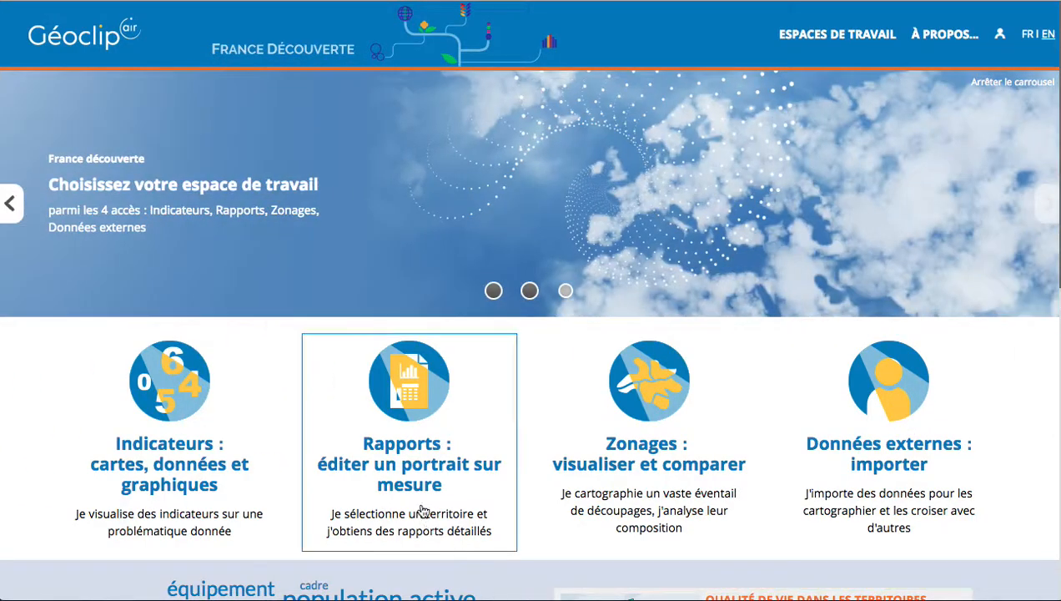
{"action": "left_click", "coordinate": [415, 424]}
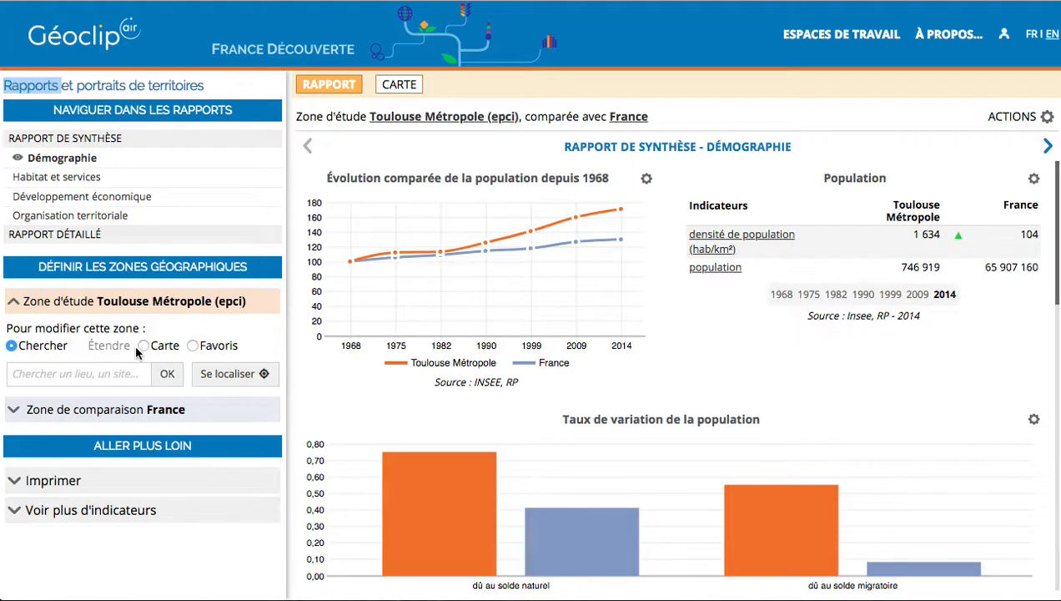
Switch the study zone selection to map mode and set its level to Commune 2016
{"action": "left_click", "coordinate": [144, 346]}
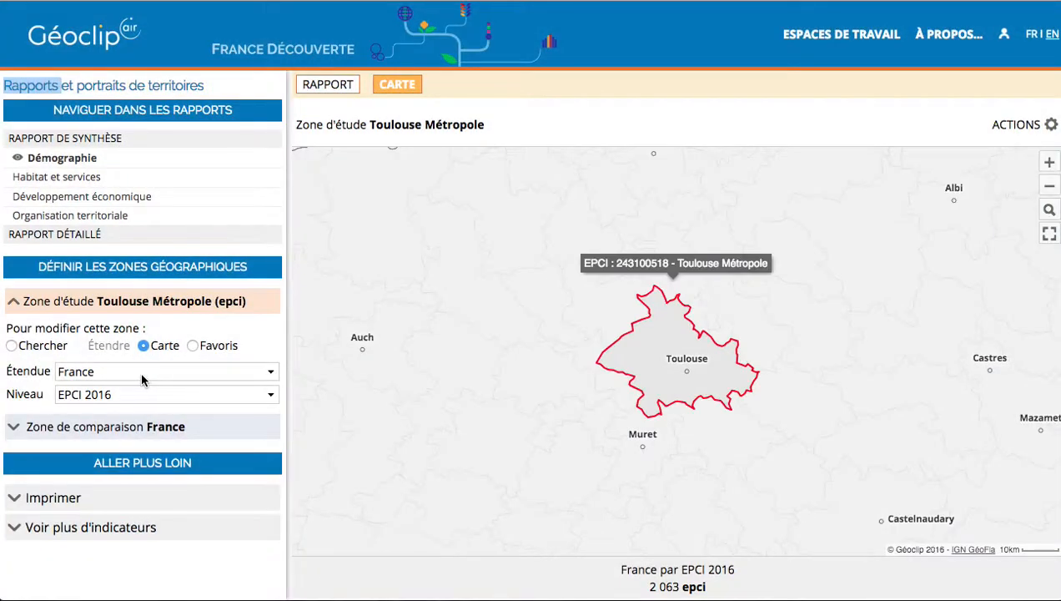
{"action": "left_click", "coordinate": [271, 394]}
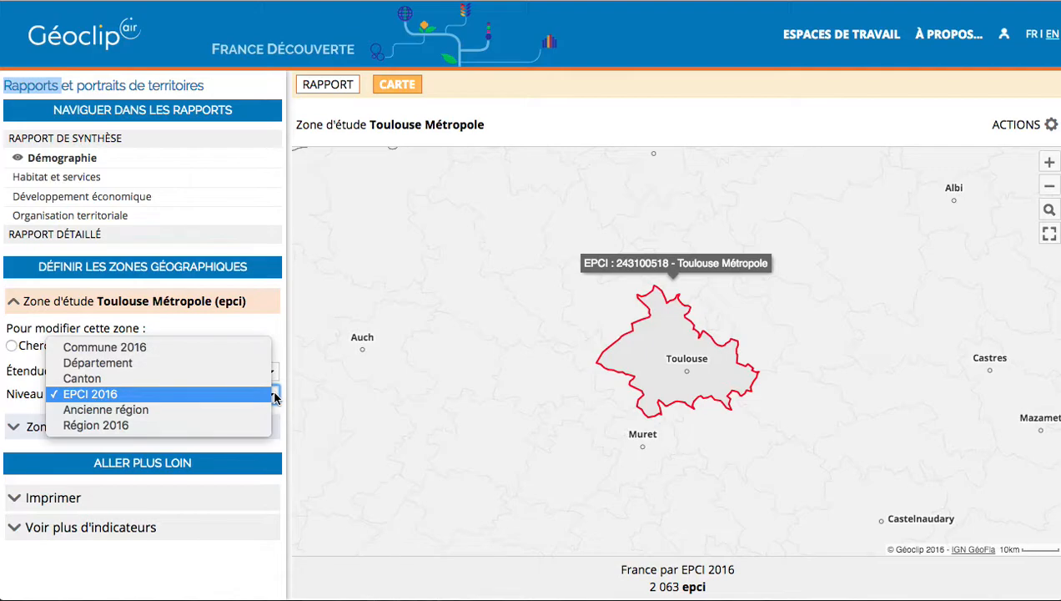
{"action": "left_click", "coordinate": [175, 351]}
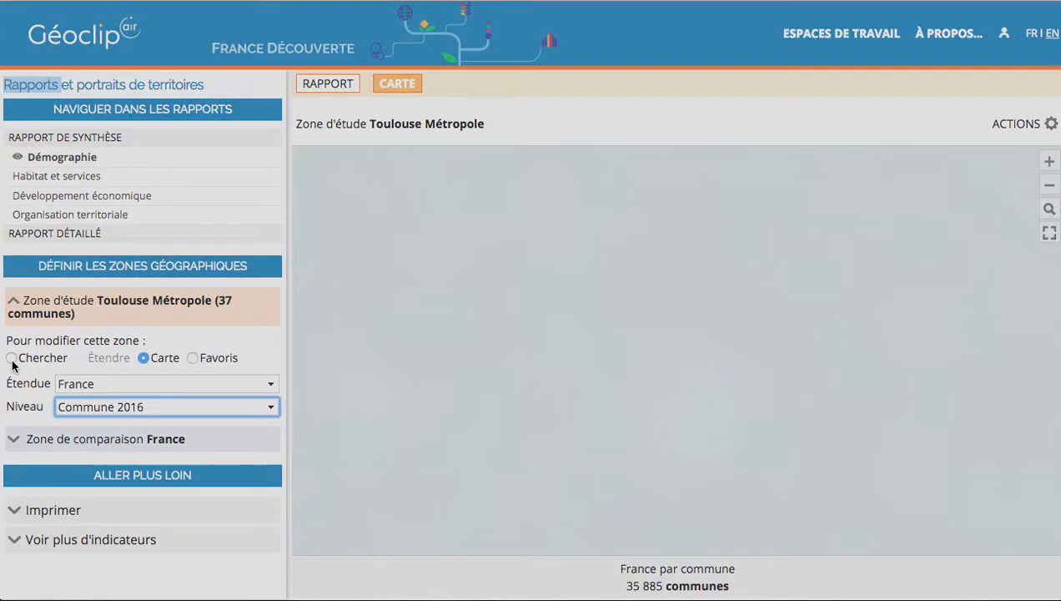
Search for "blagnac" and select the commune Blagnac (31069) as the study zone on the map
{"action": "left_click", "coordinate": [11, 359]}
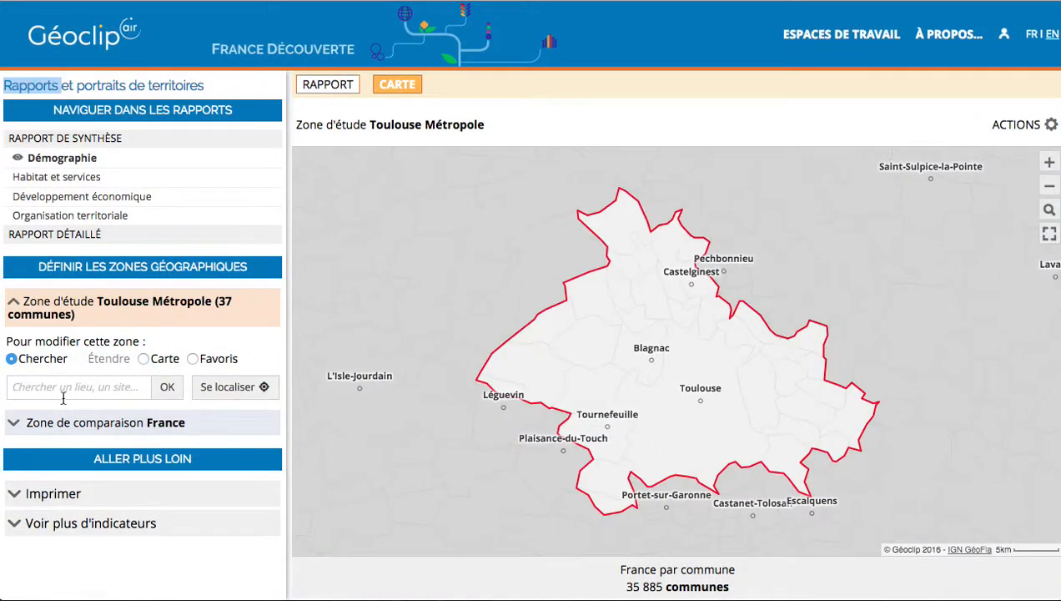
{"action": "left_click", "coordinate": [88, 391]}
{"action": "type", "text": "blagnac"}
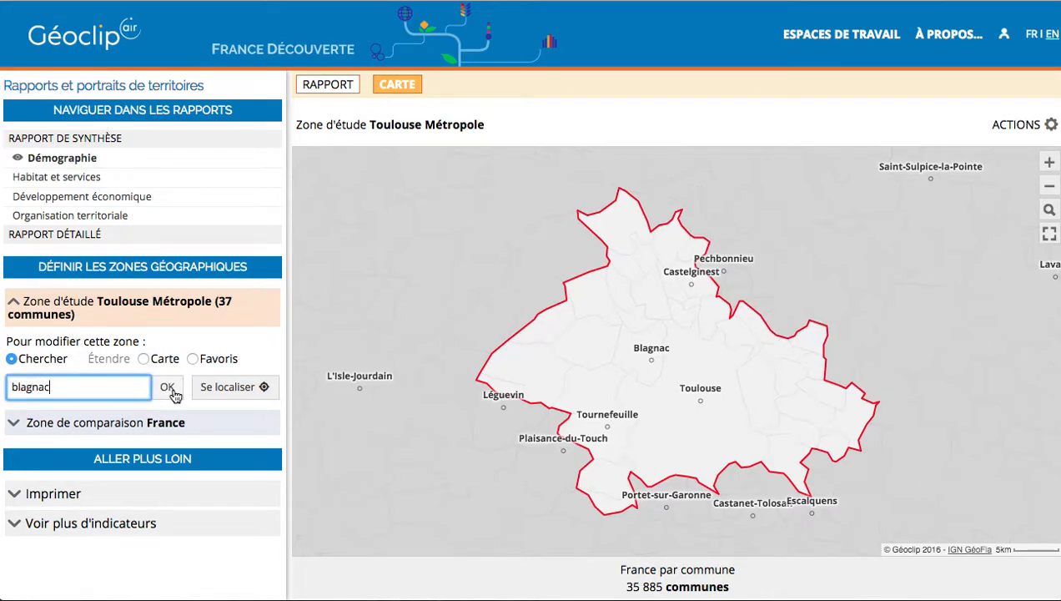
{"action": "left_click", "coordinate": [171, 389]}
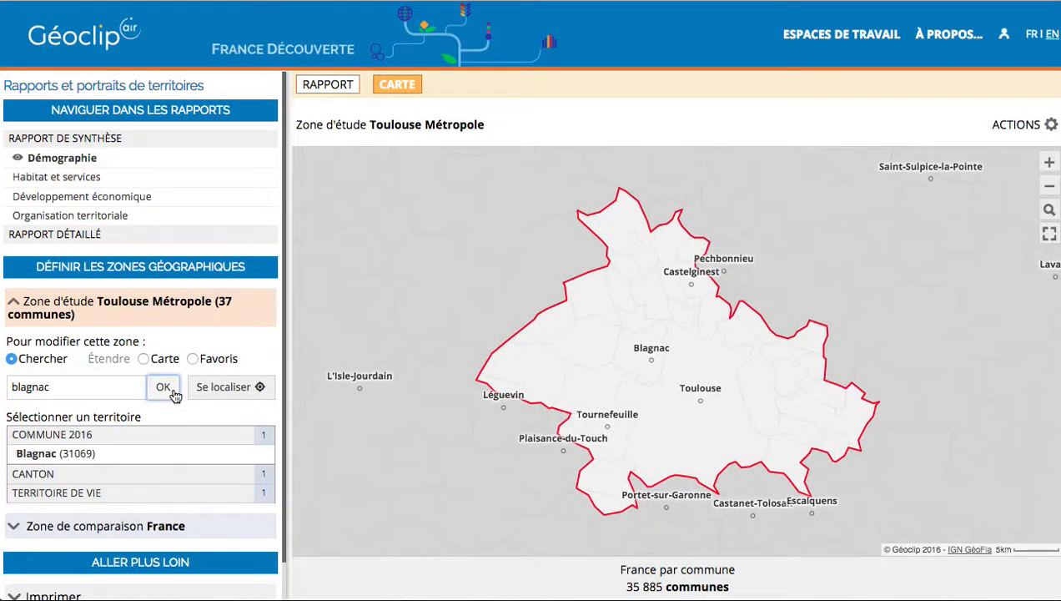
{"action": "left_click", "coordinate": [105, 455]}
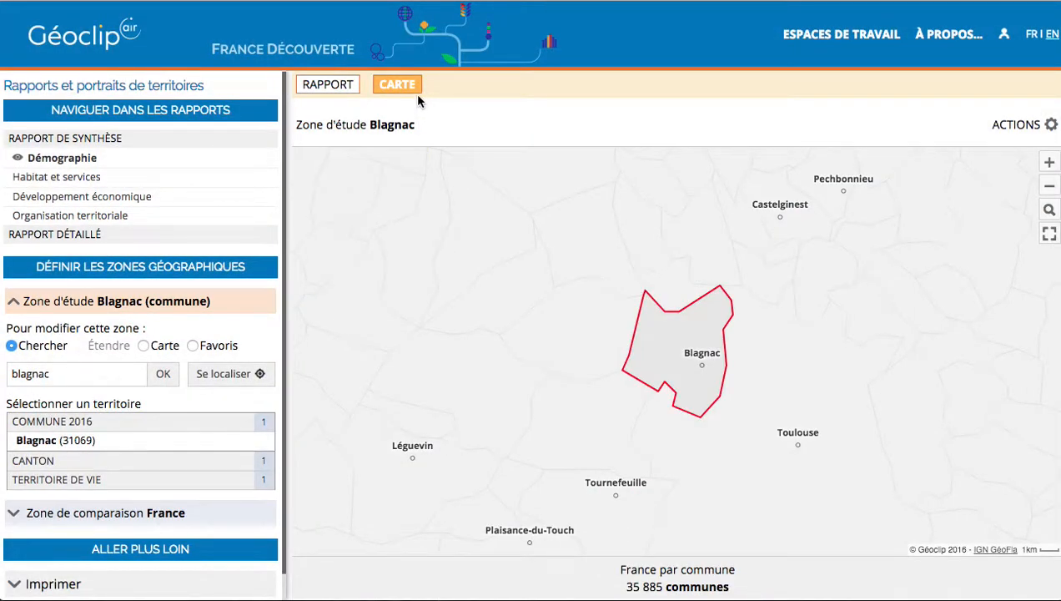
Return to the report view and set its study zone to the commune Blagnac (31069), found by searching "blagnac"
{"action": "left_click", "coordinate": [333, 86]}
{"action": "left_click", "coordinate": [81, 393]}
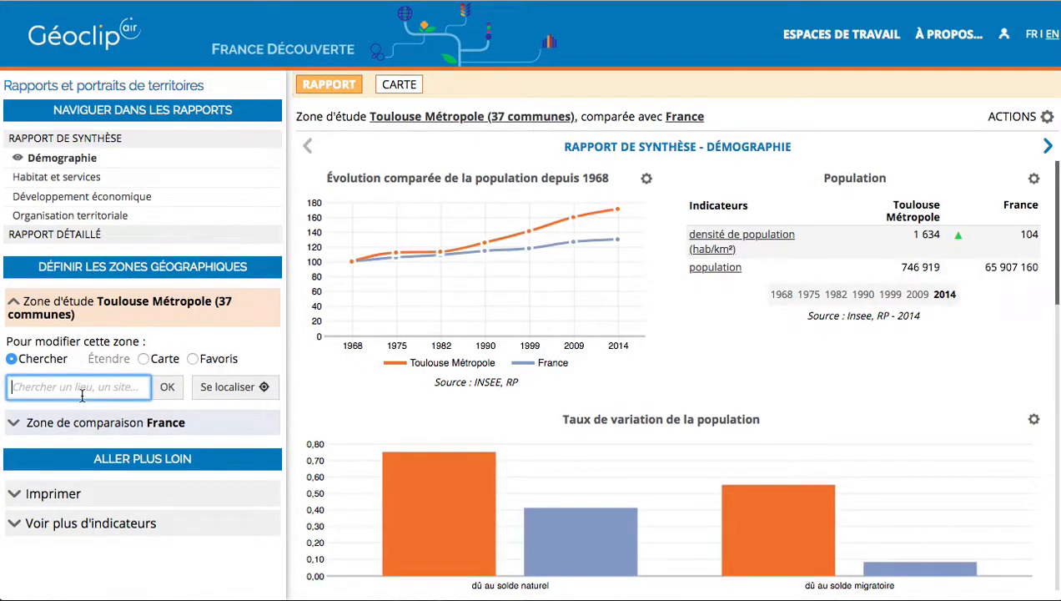
{"action": "type", "text": "blagnac"}
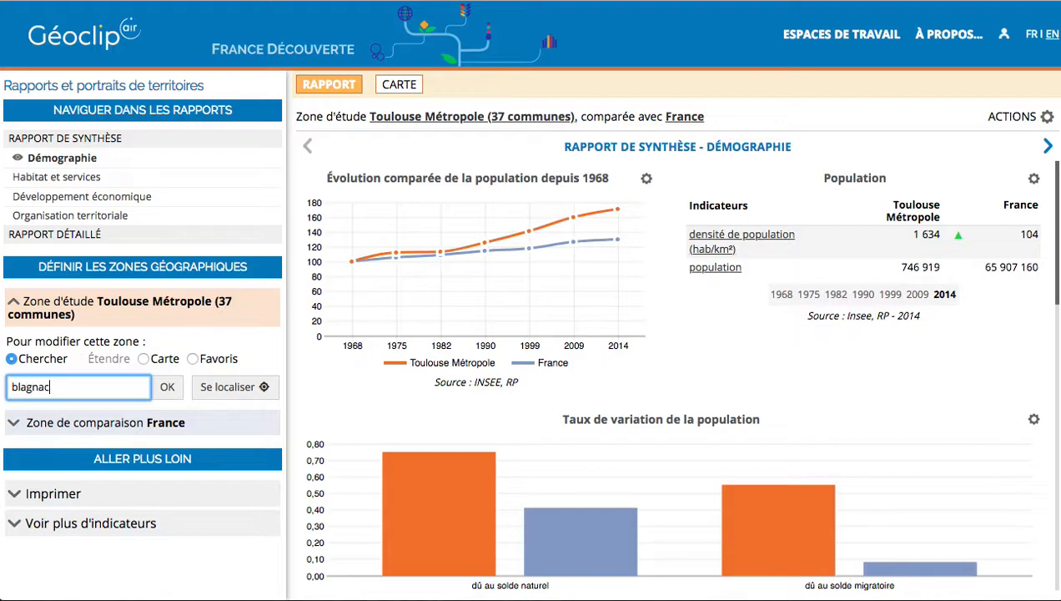
{"action": "left_click", "coordinate": [167, 391]}
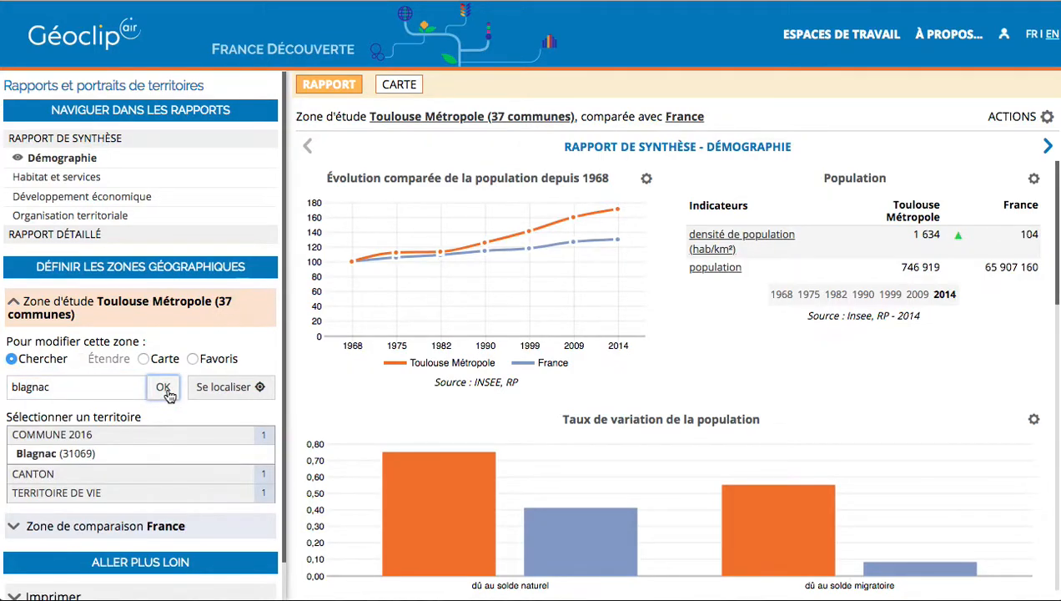
{"action": "left_click", "coordinate": [93, 455]}
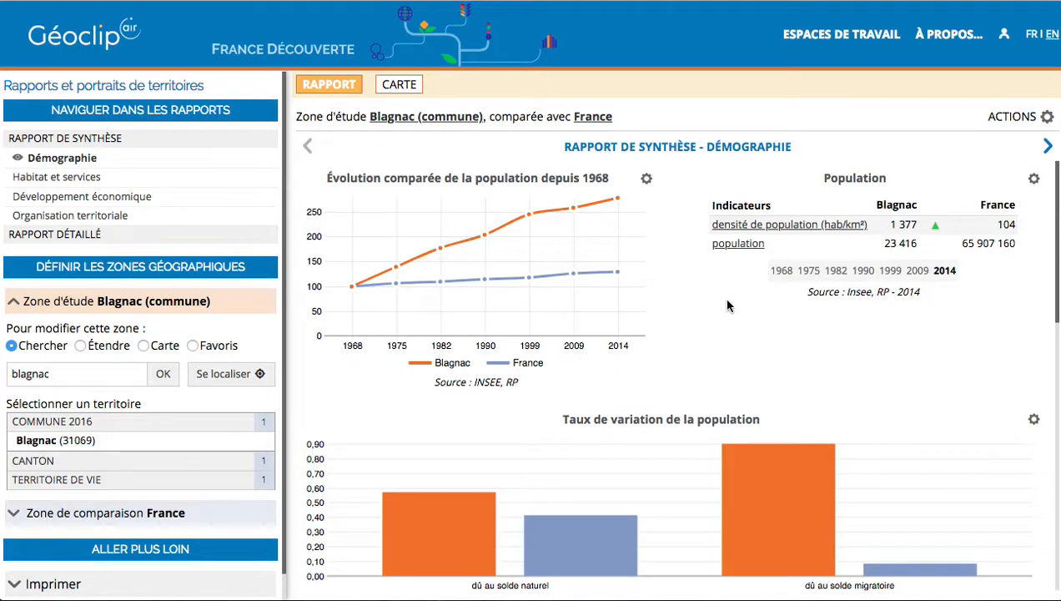
Examine the population charts and demographic indicators in Blagnac's Démographie summary report
{"action": "scroll", "coordinate": [605, 302], "scroll_direction": "down", "scroll_amount": 1}
{"action": "scroll", "coordinate": [605, 302], "scroll_direction": "up", "scroll_amount": 1}
{"action": "scroll", "coordinate": [632, 333], "scroll_direction": "down", "scroll_amount": 5}
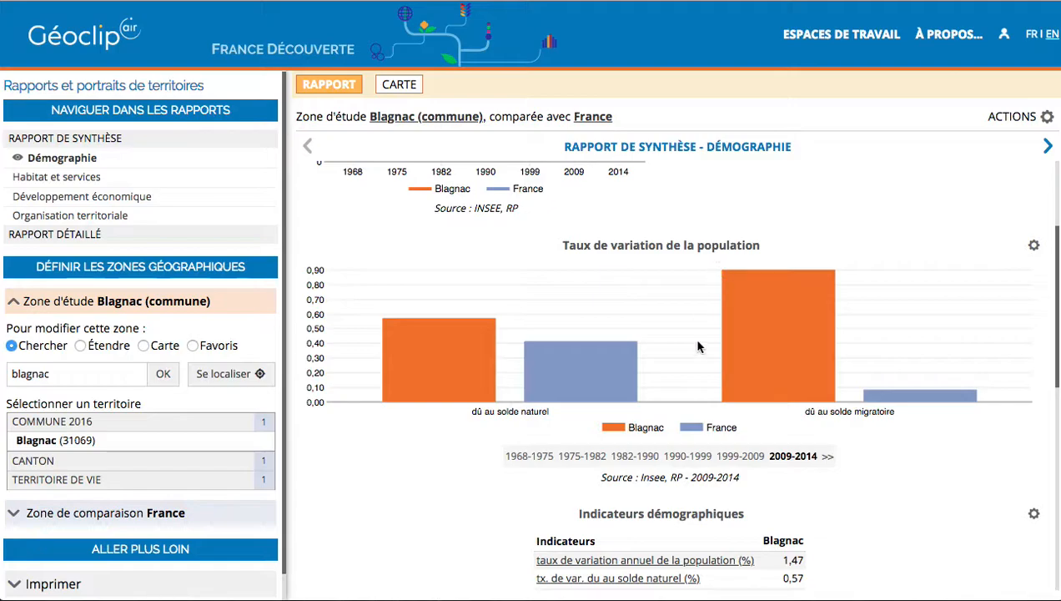
{"action": "scroll", "coordinate": [670, 451], "scroll_direction": "down", "scroll_amount": 4}
{"action": "scroll", "coordinate": [670, 449], "scroll_direction": "up", "scroll_amount": 6}
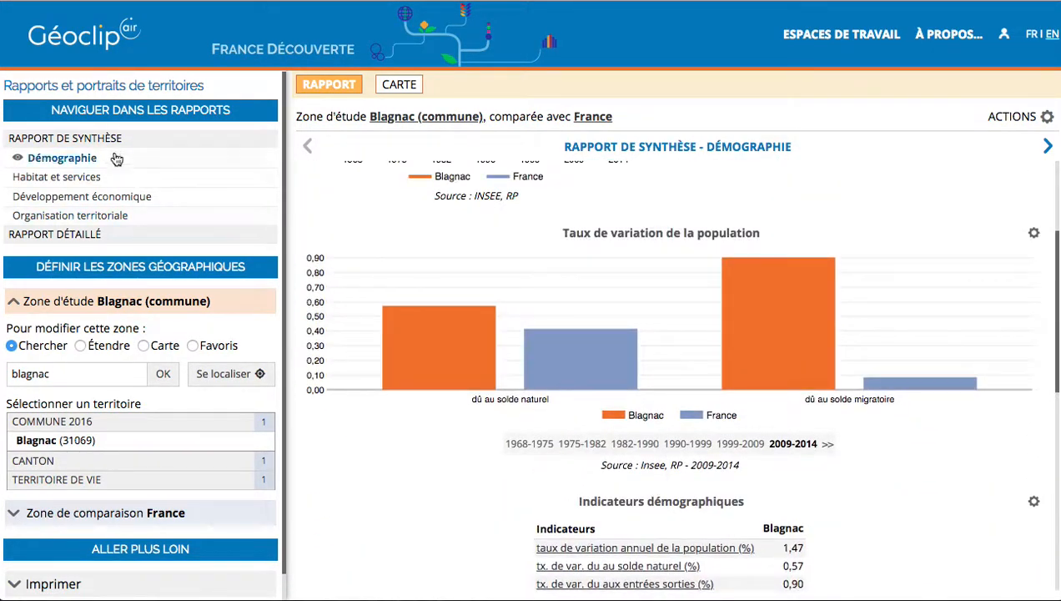
Open the Habitat et services summary report and review its housing composition, growth and occupancy charts
{"action": "left_click", "coordinate": [65, 178]}
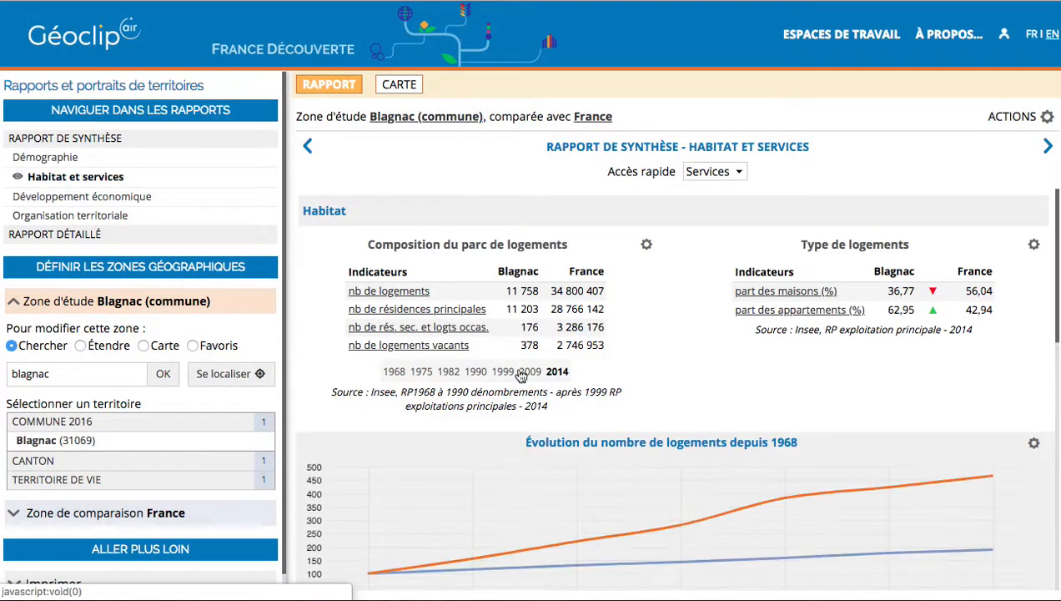
{"action": "scroll", "coordinate": [520, 375], "scroll_direction": "down", "scroll_amount": 3}
{"action": "scroll", "coordinate": [520, 375], "scroll_direction": "up", "scroll_amount": 1}
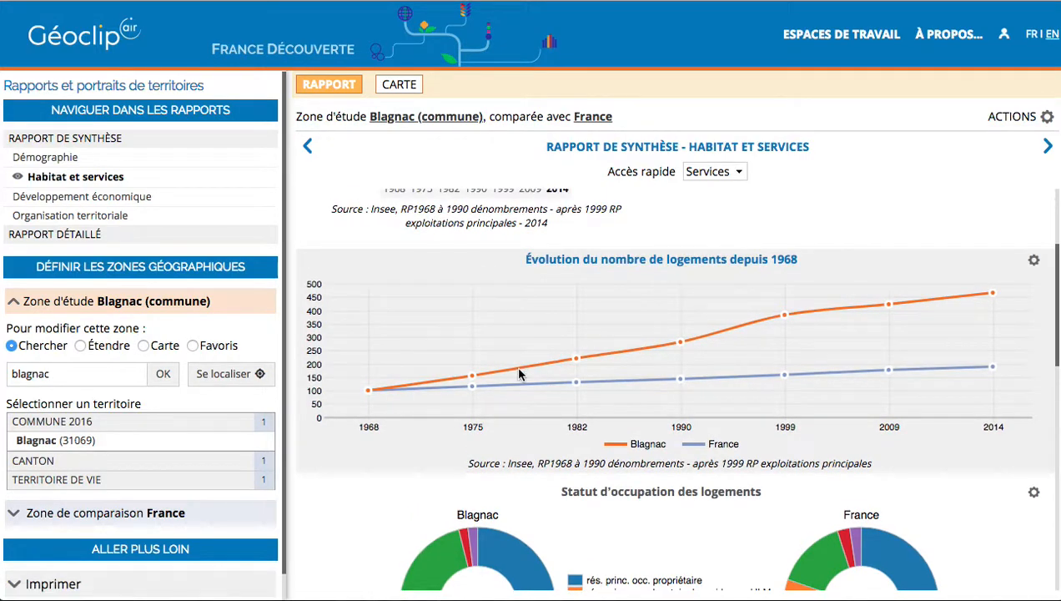
{"action": "scroll", "coordinate": [518, 373], "scroll_direction": "down", "scroll_amount": 3}
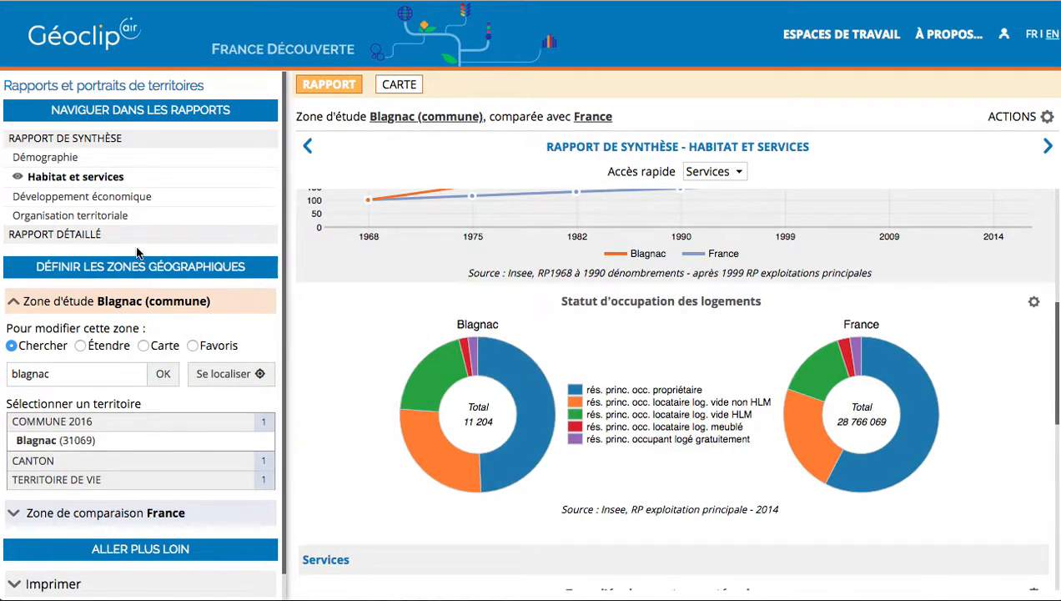
Open the Organisation territoriale summary report and review the urban-rural and countryside typology charts
{"action": "left_click", "coordinate": [88, 215]}
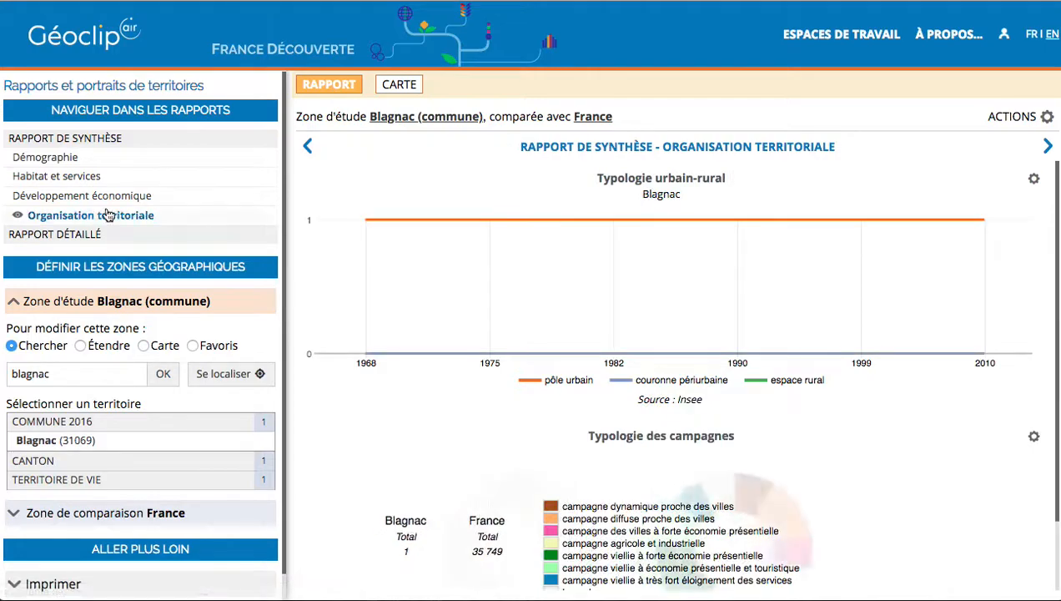
{"action": "scroll", "coordinate": [421, 378], "scroll_direction": "down", "scroll_amount": 1}
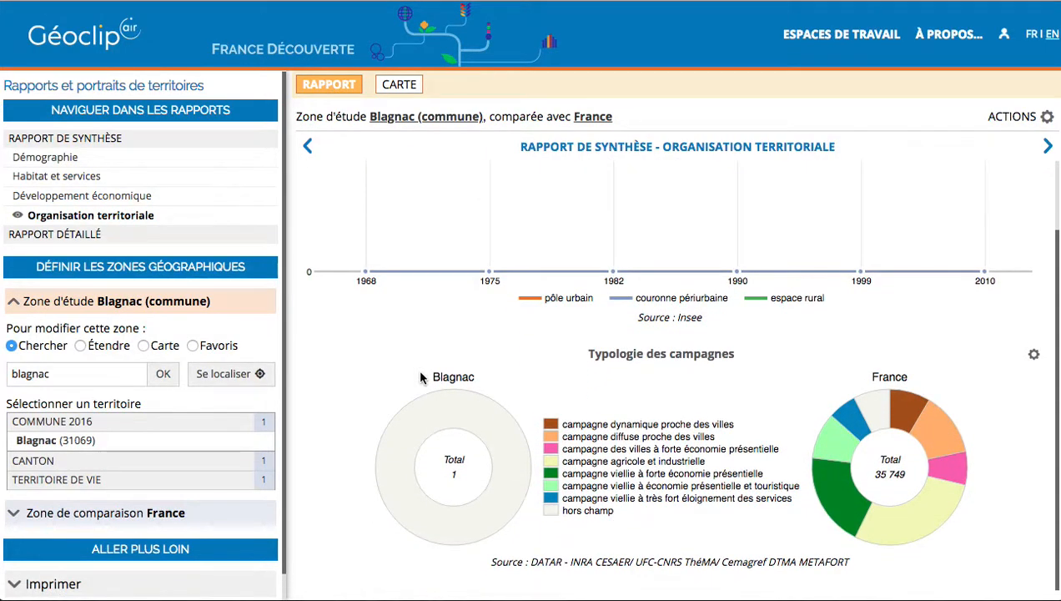
{"action": "scroll", "coordinate": [421, 378], "scroll_direction": "up", "scroll_amount": 1}
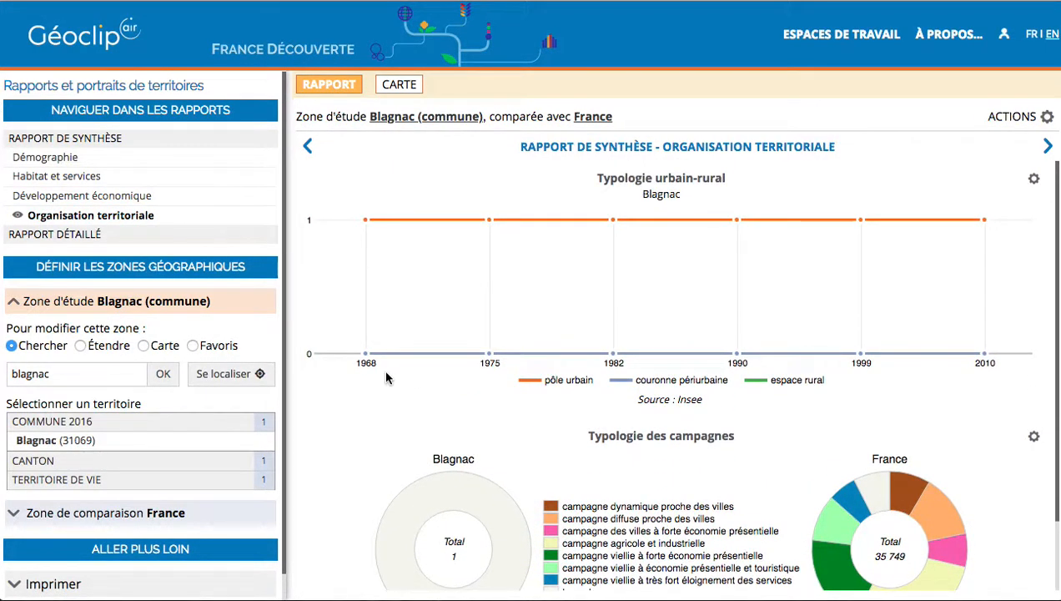
Switch to the detailed report and view its Population, Logements and Emploi themes for Blagnac
{"action": "left_click", "coordinate": [94, 233]}
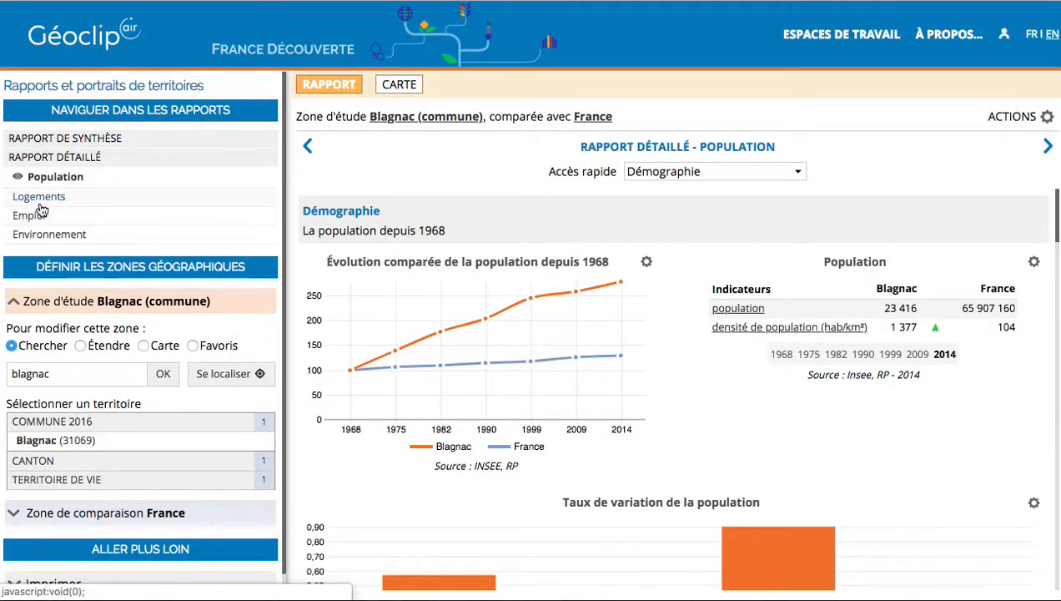
{"action": "left_click", "coordinate": [46, 201]}
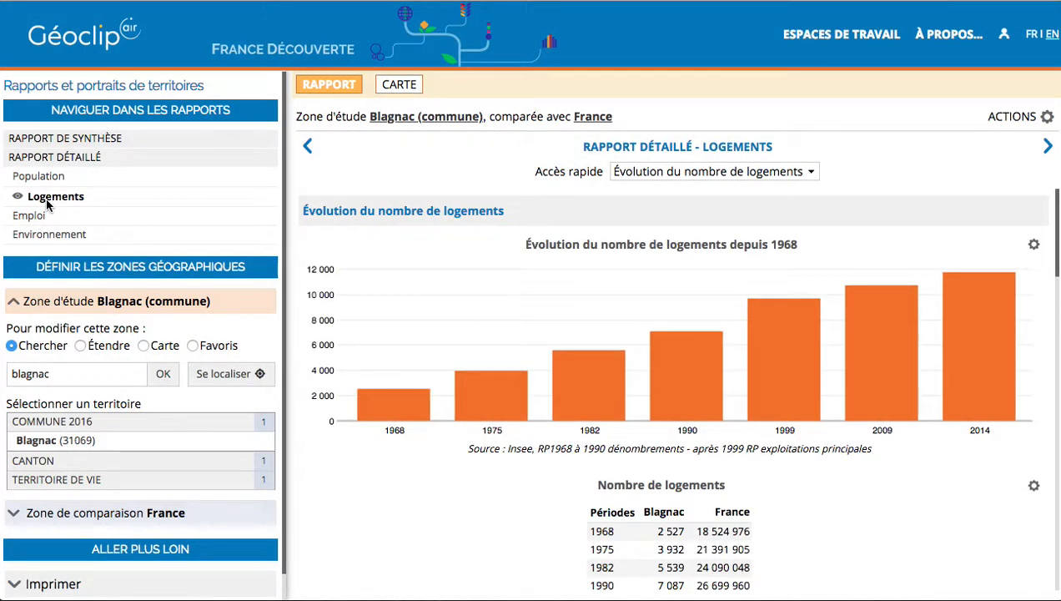
{"action": "left_click", "coordinate": [55, 218]}
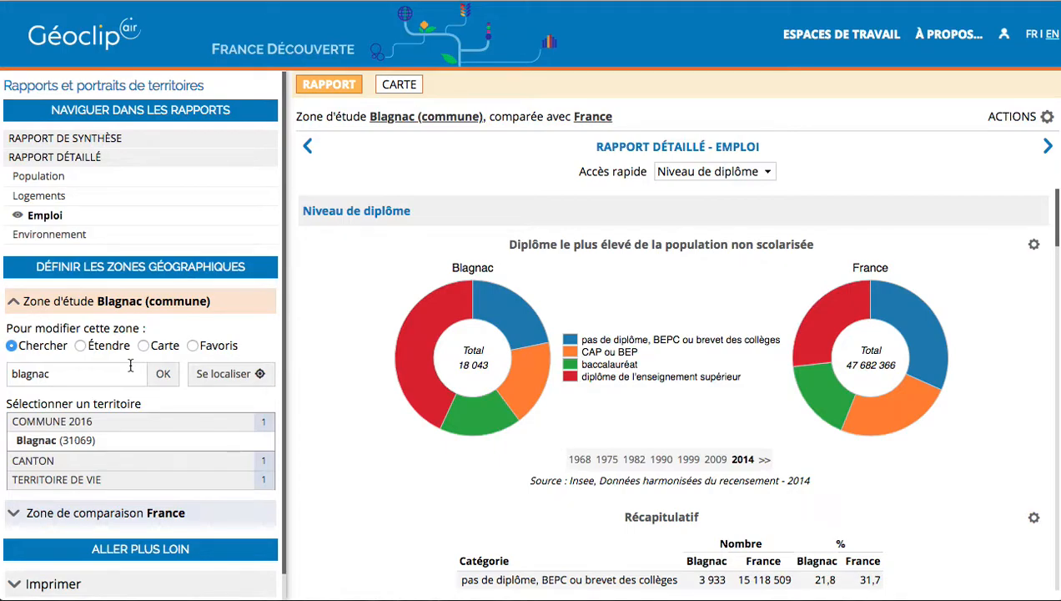
Go from the report to the indicators workspace through the option to see more indicators
{"action": "scroll", "coordinate": [130, 364], "scroll_direction": "down", "scroll_amount": 1}
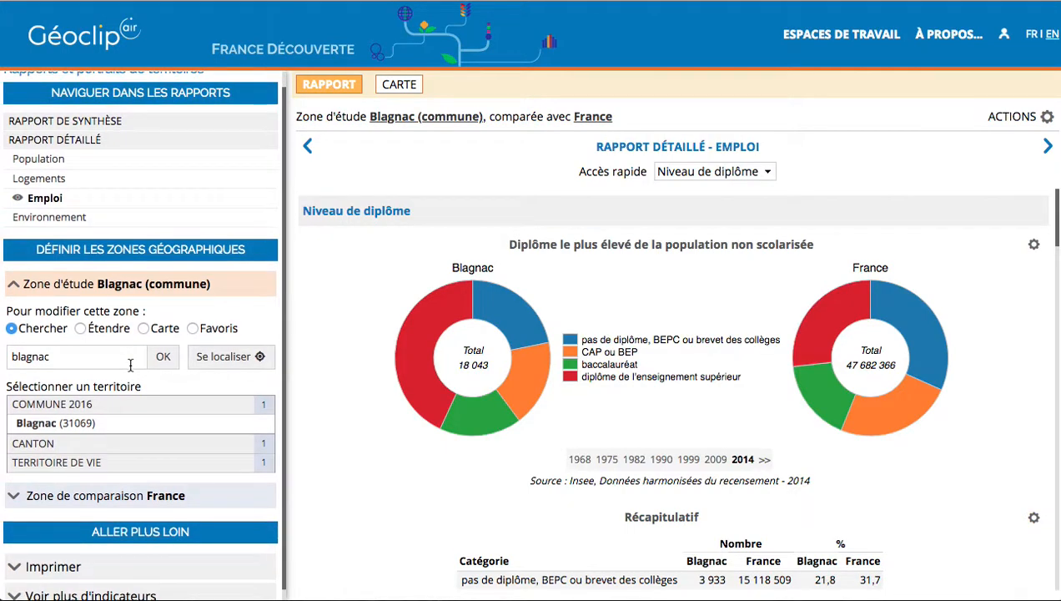
{"action": "scroll", "coordinate": [131, 365], "scroll_direction": "down", "scroll_amount": 1}
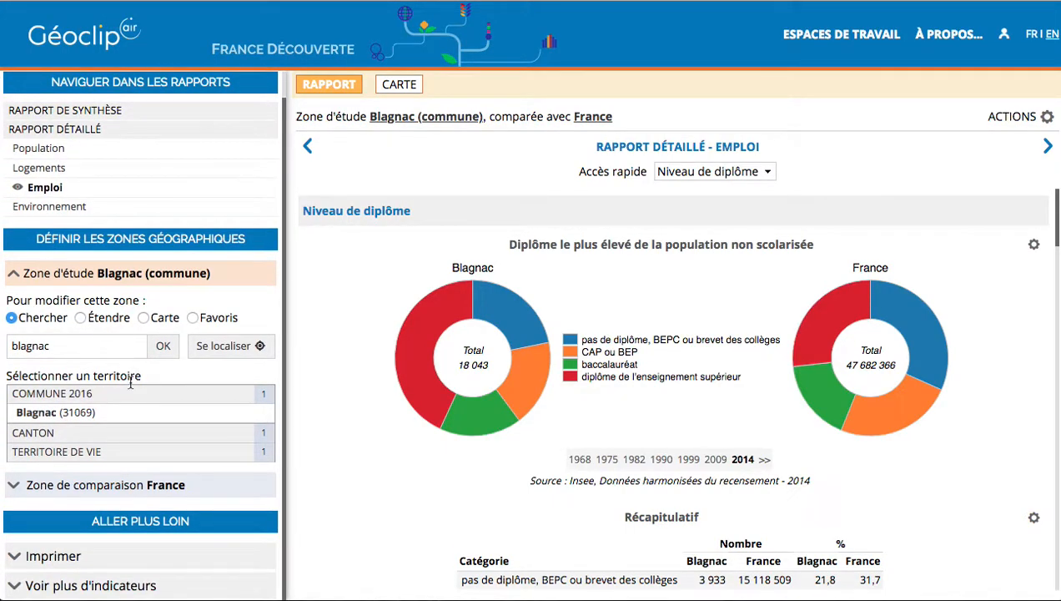
{"action": "left_click", "coordinate": [90, 587]}
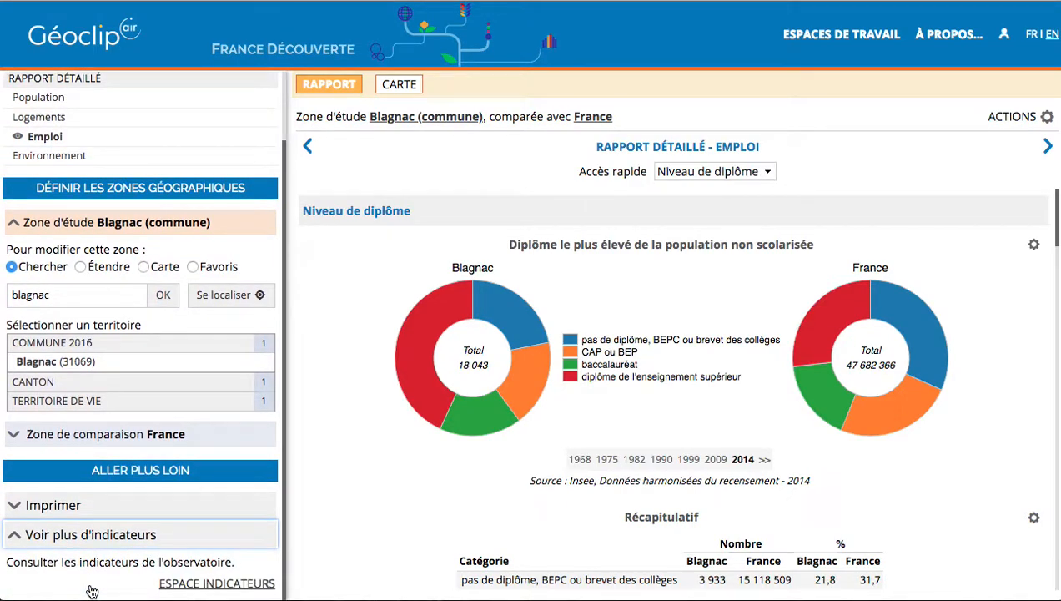
{"action": "left_click", "coordinate": [219, 584]}
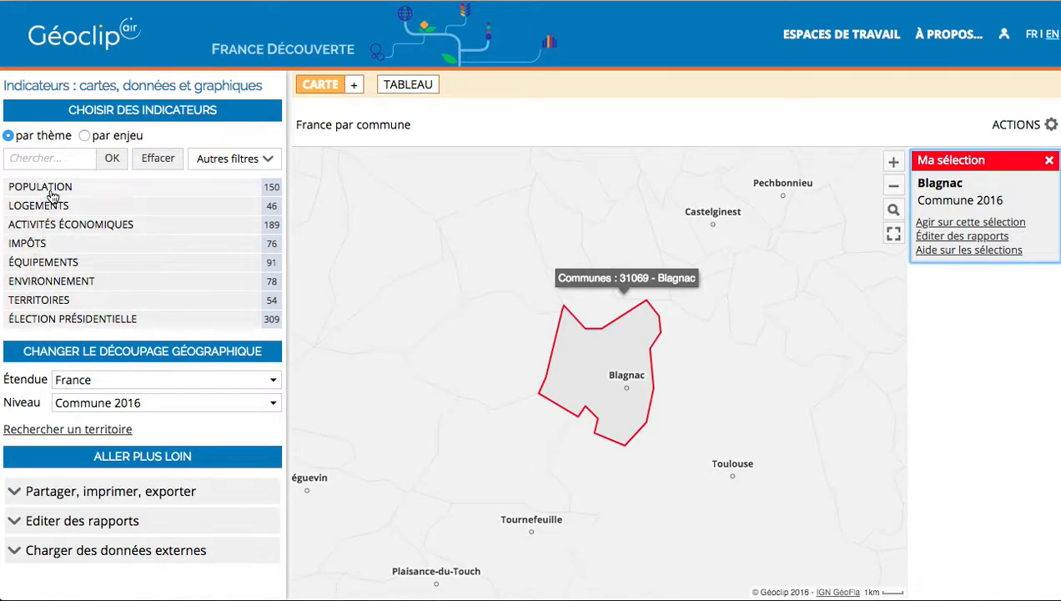
Map the Impôts indicator "revenu fiscal médian par UC" from the Revenus fiscaux theme
{"action": "left_click", "coordinate": [55, 247]}
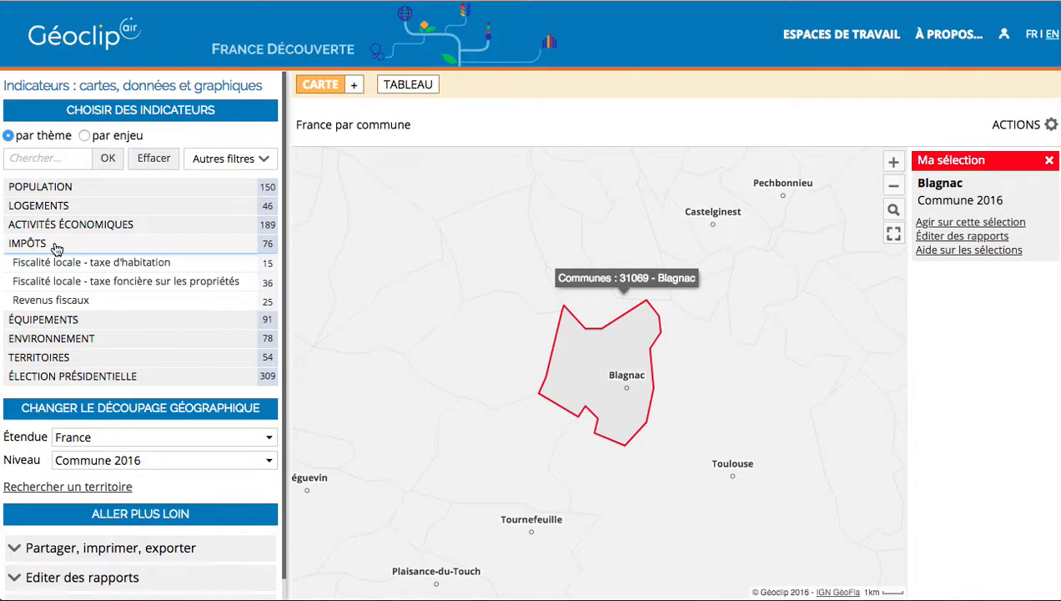
{"action": "left_click", "coordinate": [57, 303]}
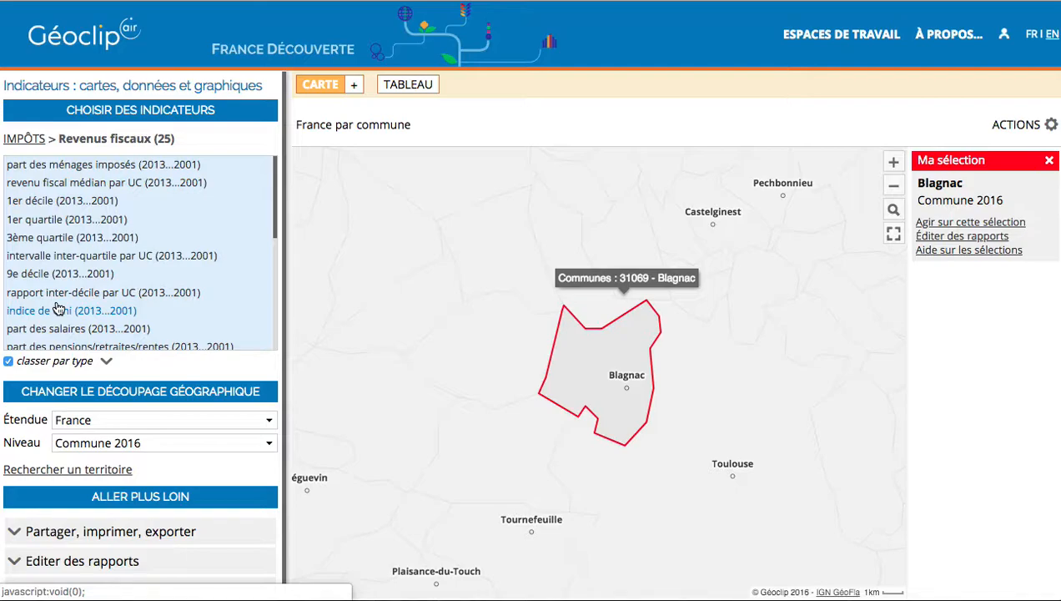
{"action": "left_click", "coordinate": [121, 191]}
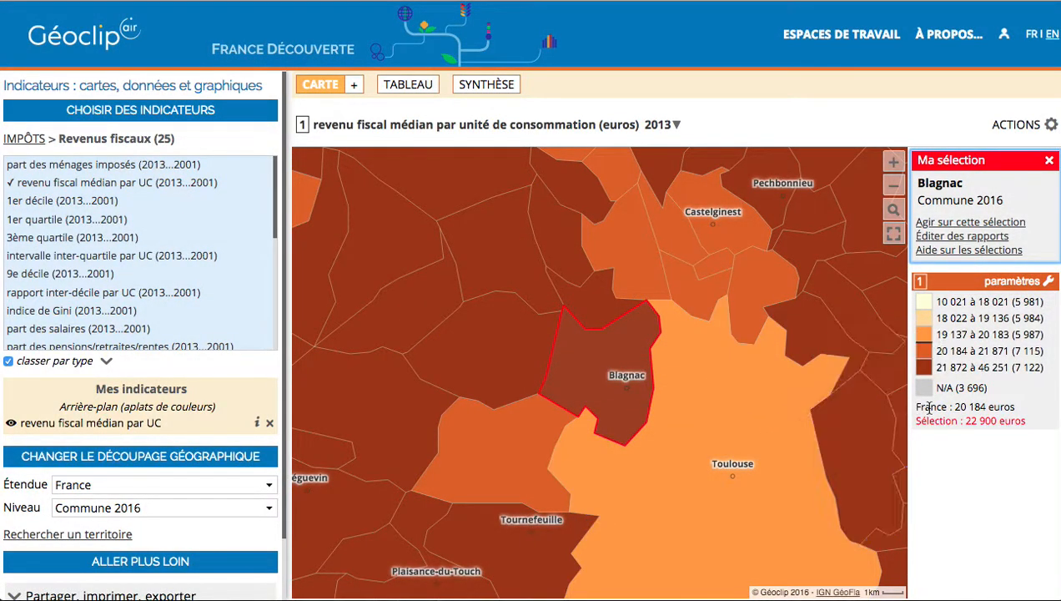
Change the color palette of the median income map to CBrewer : Violets in the map parameters
{"action": "left_click", "coordinate": [893, 187]}
{"action": "left_click", "coordinate": [893, 186]}
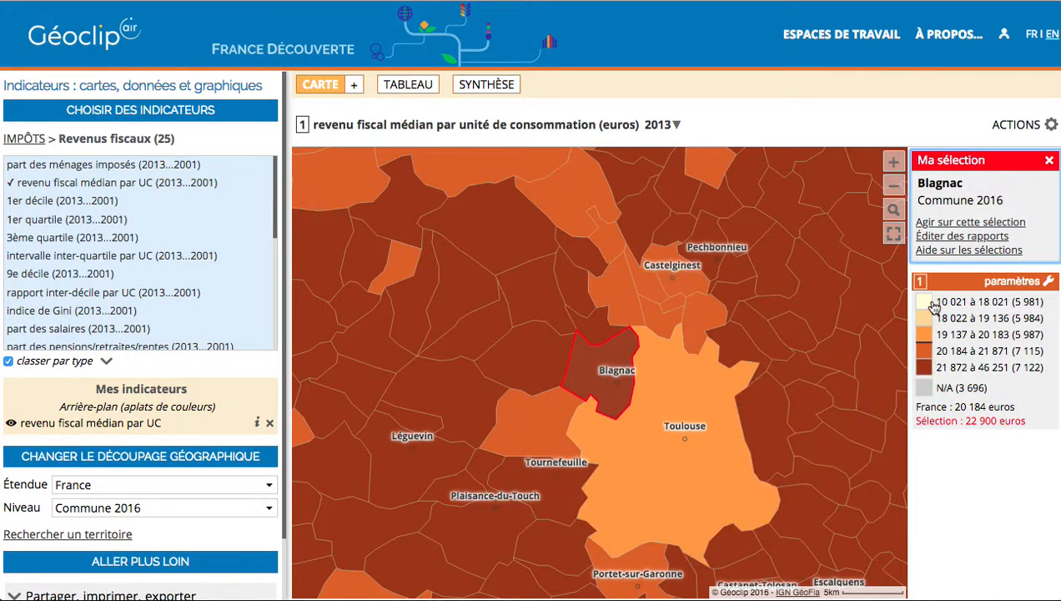
{"action": "left_click", "coordinate": [1049, 284]}
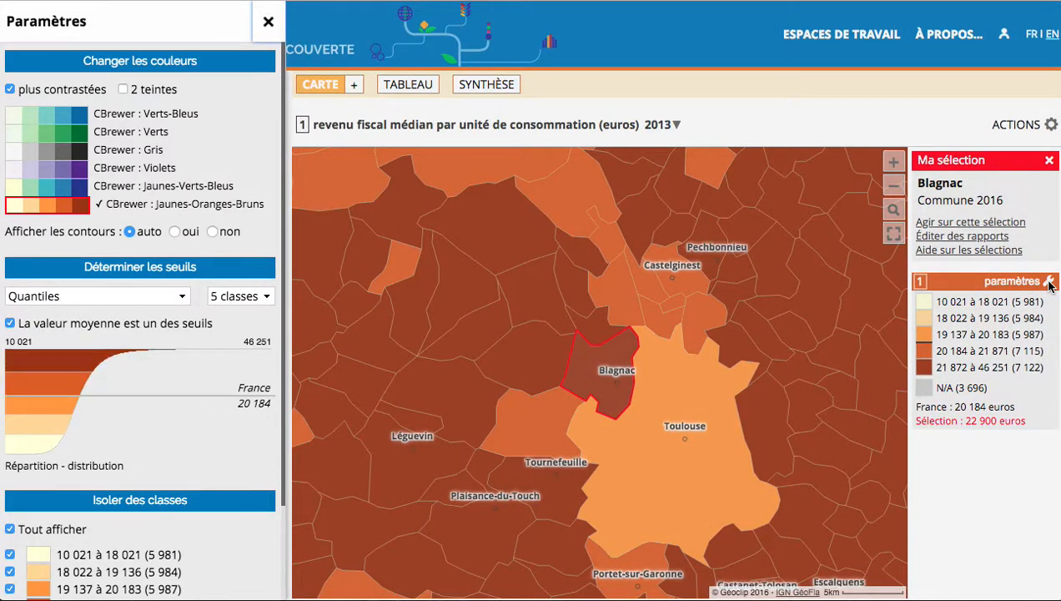
{"action": "left_click", "coordinate": [71, 171]}
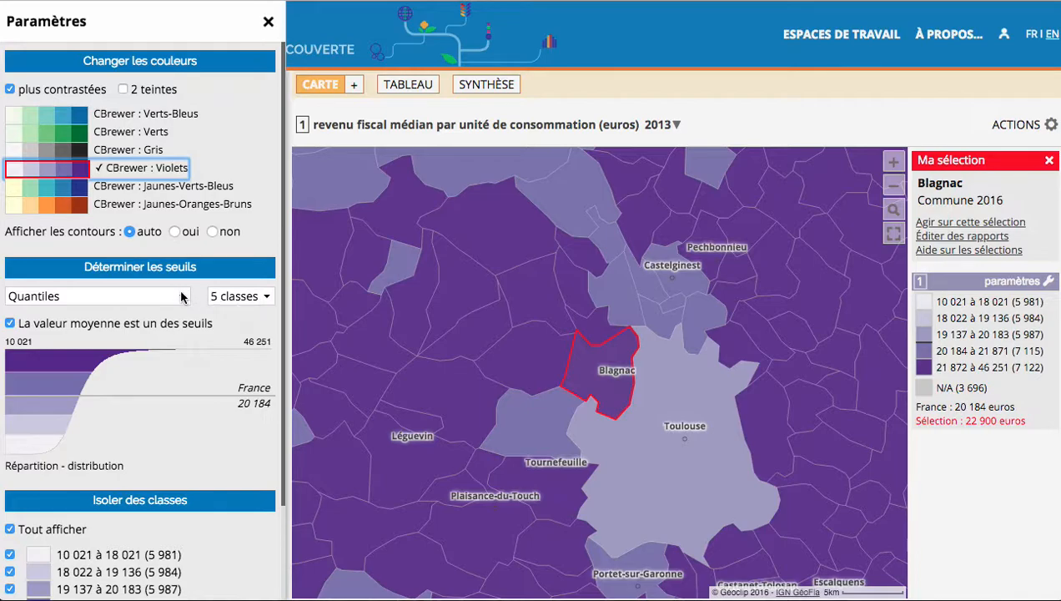
{"action": "scroll", "coordinate": [182, 296], "scroll_direction": "down", "scroll_amount": 3}
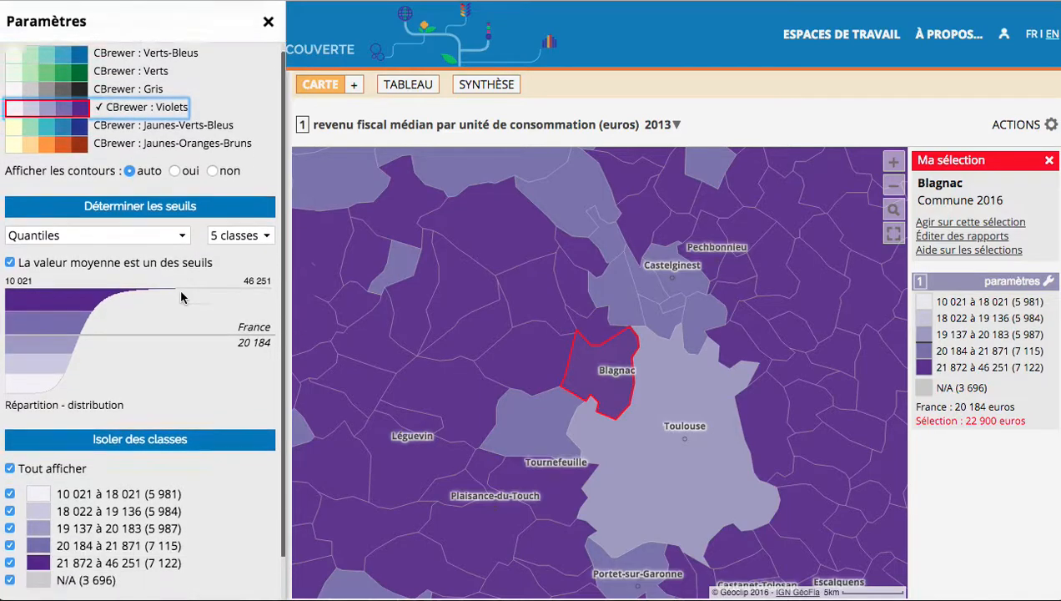
Close the map parameters and add the Géoportail IGN Photo background, setting the reactive layer's opacity to 0
{"action": "scroll", "coordinate": [180, 288], "scroll_direction": "up", "scroll_amount": 3}
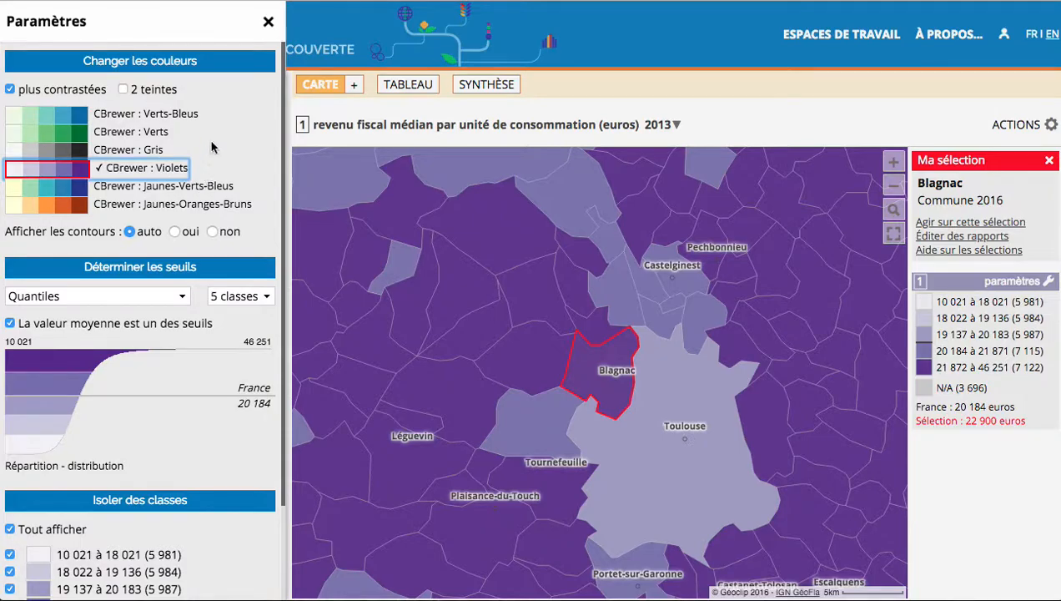
{"action": "left_click", "coordinate": [267, 20]}
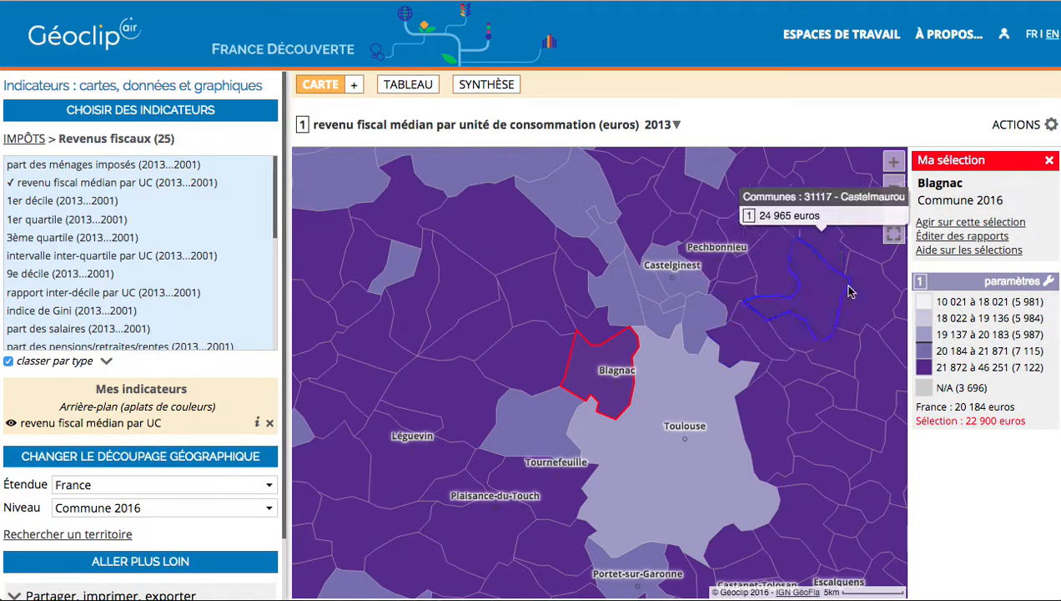
{"action": "left_click", "coordinate": [1050, 126]}
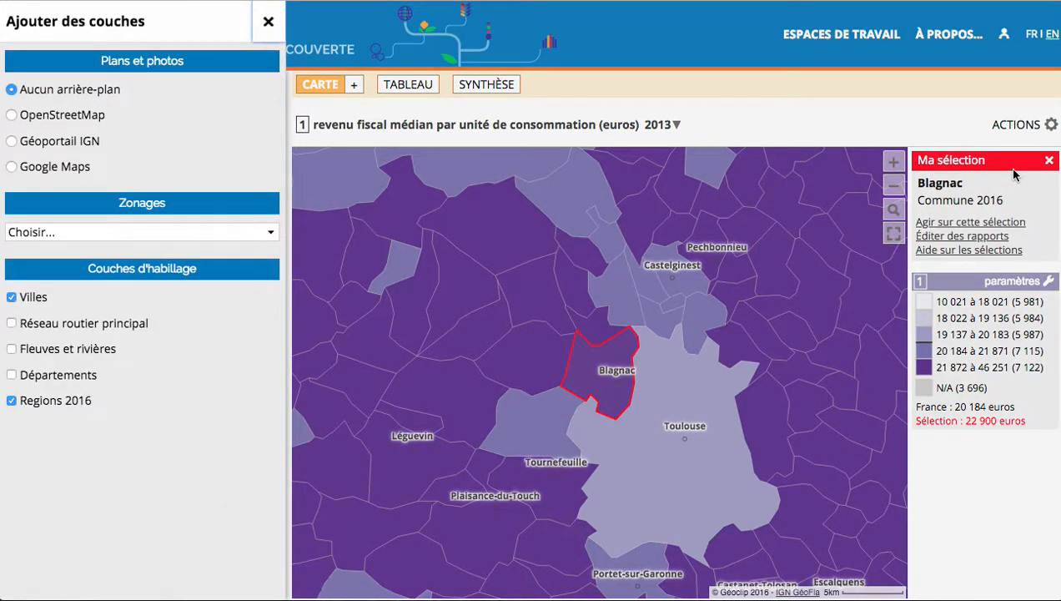
{"action": "left_click", "coordinate": [12, 142]}
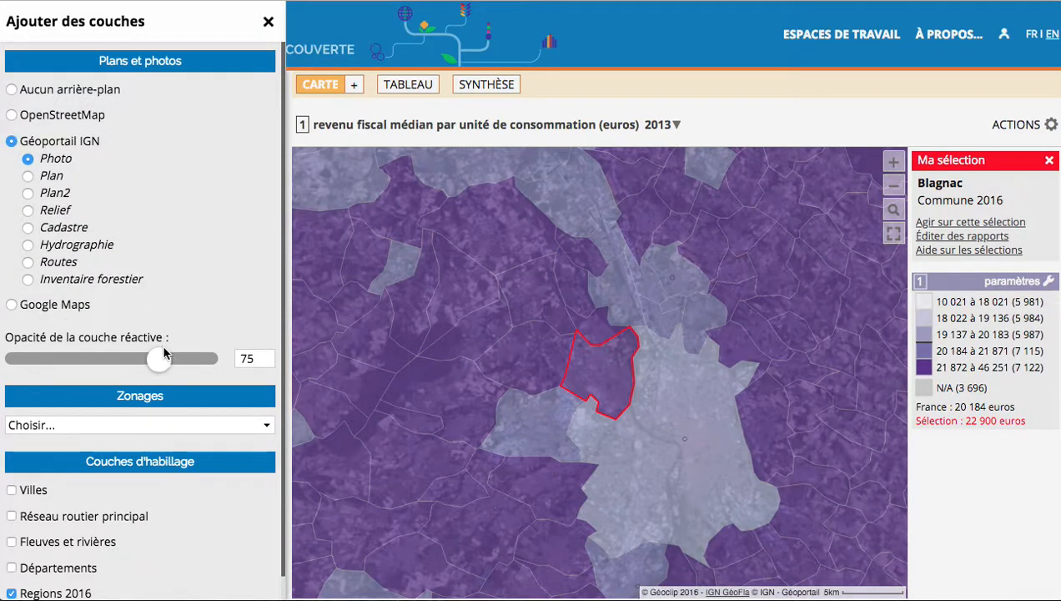
{"action": "left_click_drag", "start_coordinate": [165, 361], "coordinate": [37, 342]}
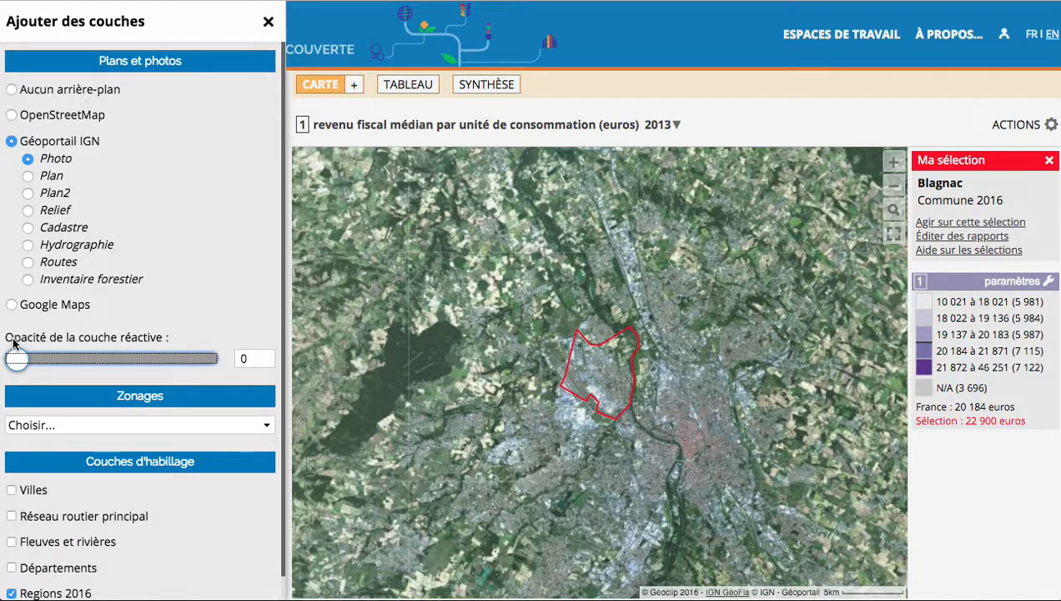
Zoom the aerial photo in on the commune of Blagnac, down to the individual houses of a residential district
{"action": "left_click", "coordinate": [892, 166]}
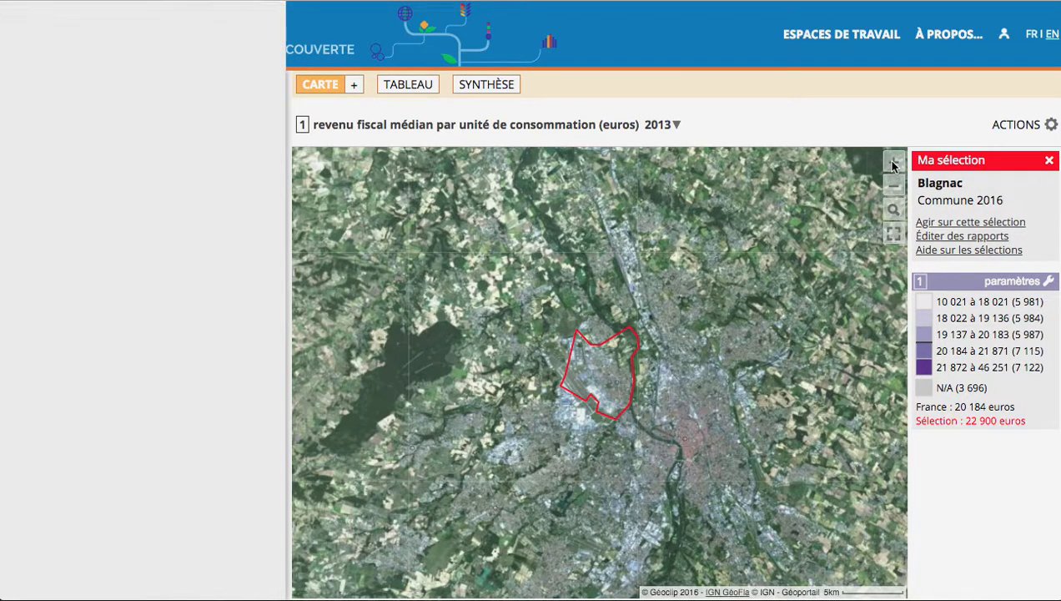
{"action": "left_click", "coordinate": [892, 166]}
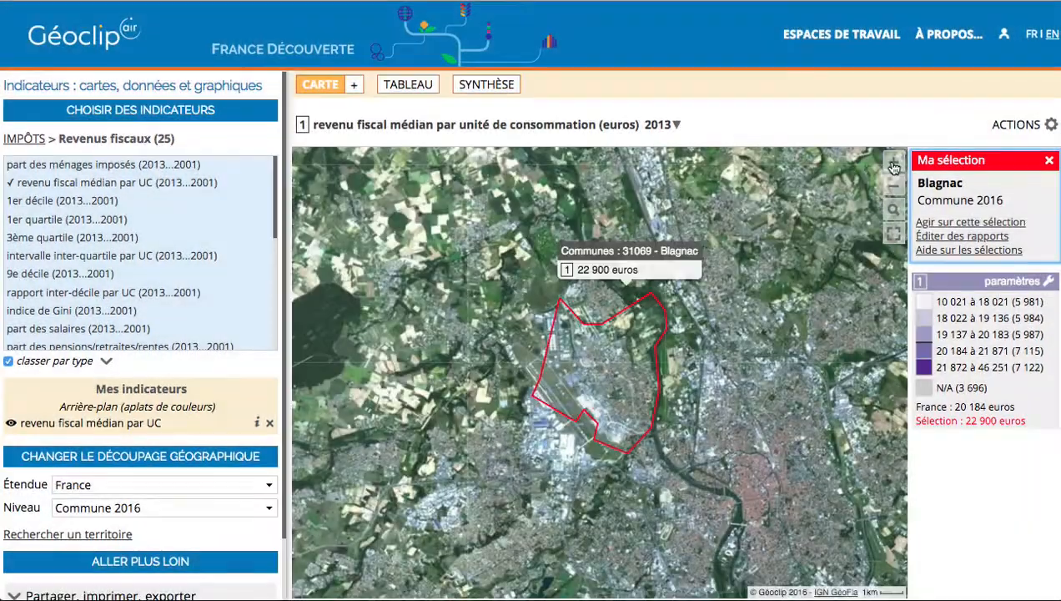
{"action": "left_click", "coordinate": [892, 166]}
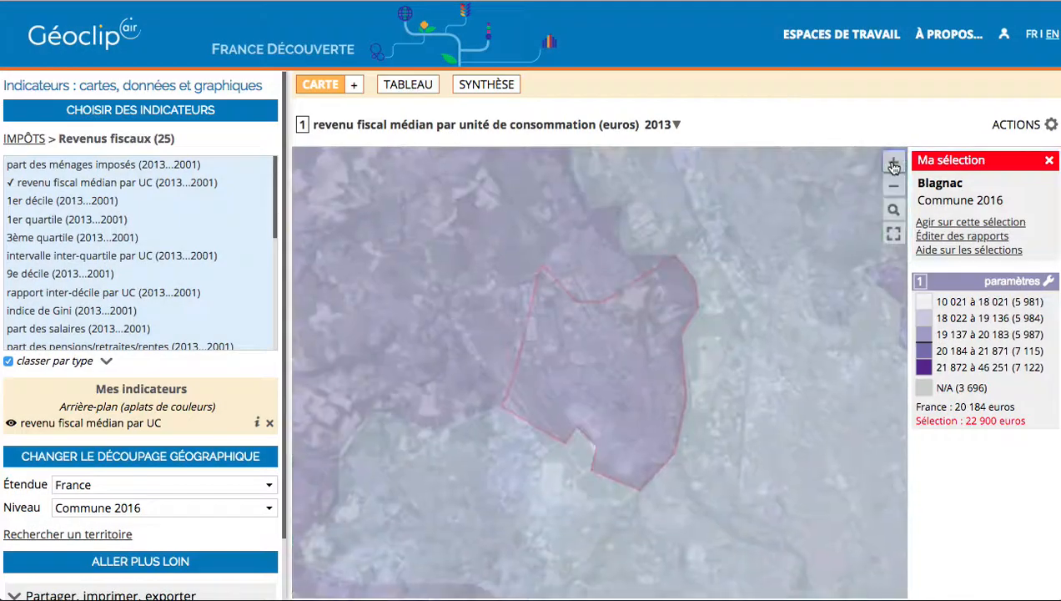
{"action": "left_click", "coordinate": [892, 166]}
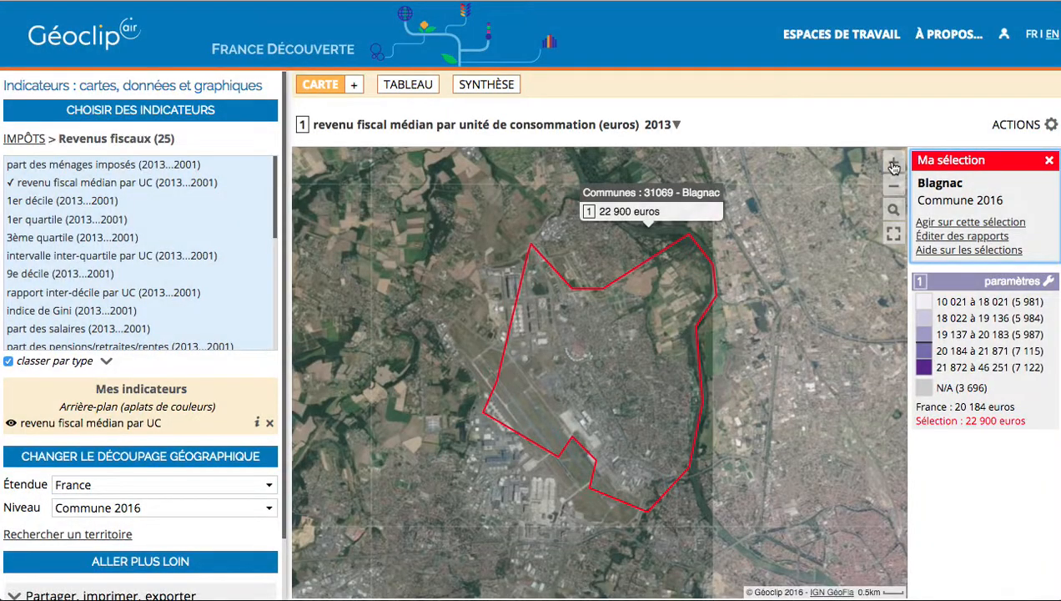
{"action": "left_click", "coordinate": [893, 210]}
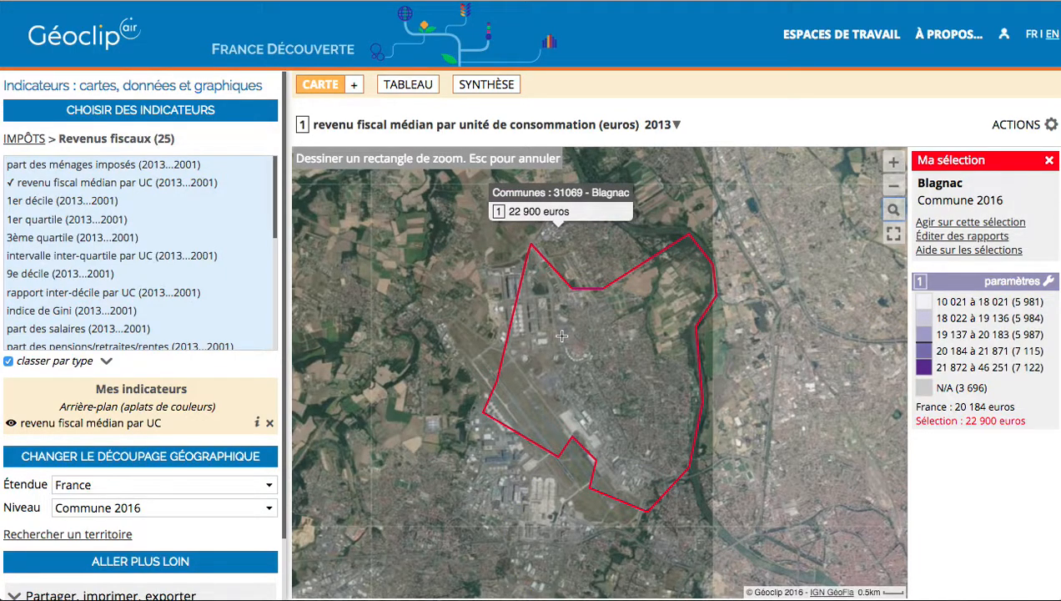
{"action": "left_click_drag", "start_coordinate": [562, 335], "coordinate": [577, 350]}
{"action": "left_click_drag", "start_coordinate": [647, 387], "coordinate": [650, 385]}
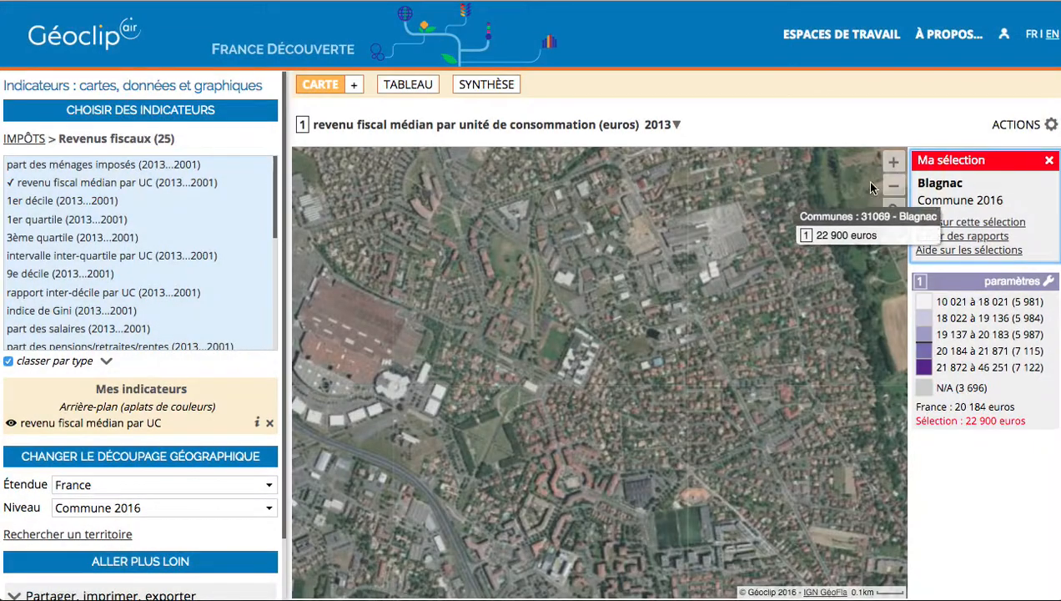
{"action": "left_click", "coordinate": [893, 161]}
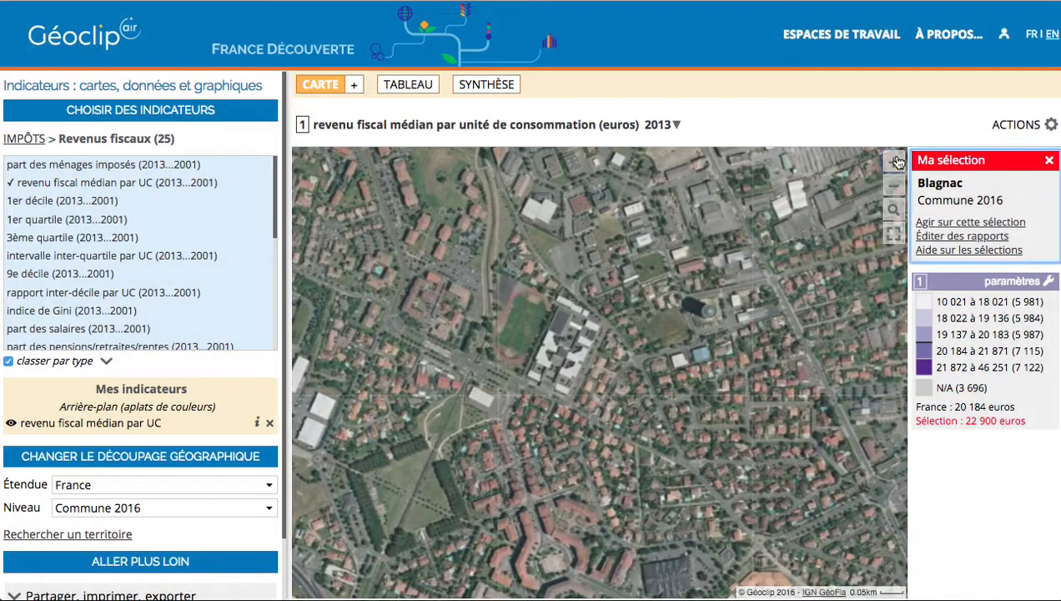
{"action": "left_click", "coordinate": [894, 161]}
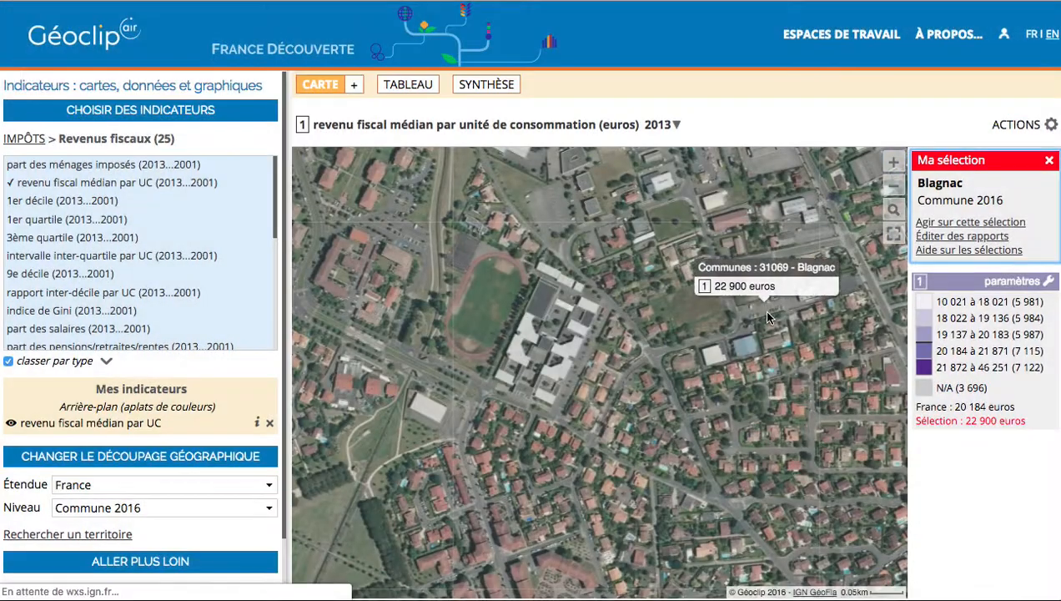
{"action": "scroll", "coordinate": [611, 303], "scroll_direction": "up", "scroll_amount": 1}
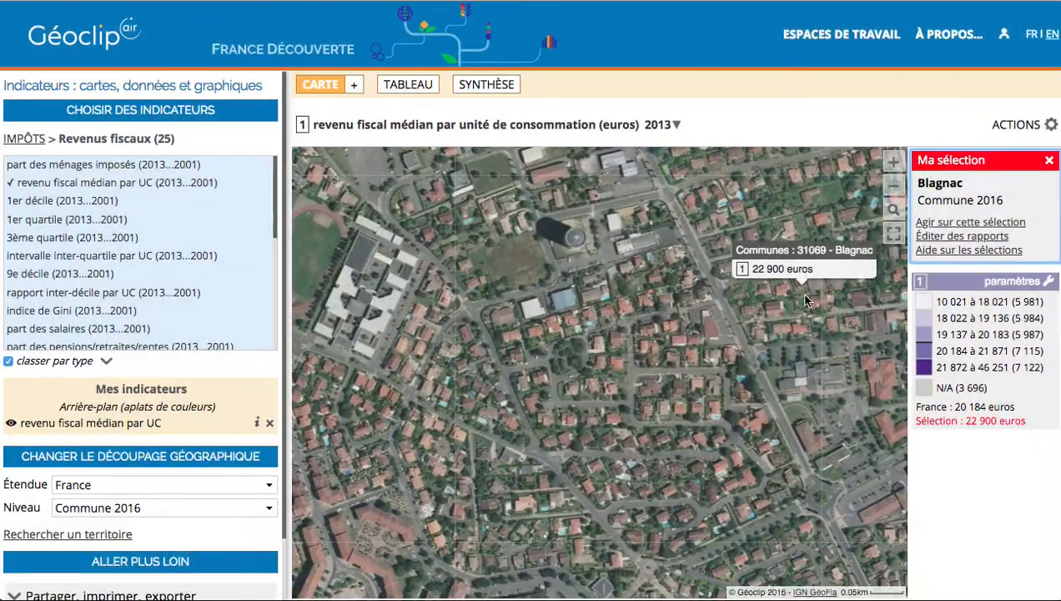
{"action": "left_click", "coordinate": [892, 210]}
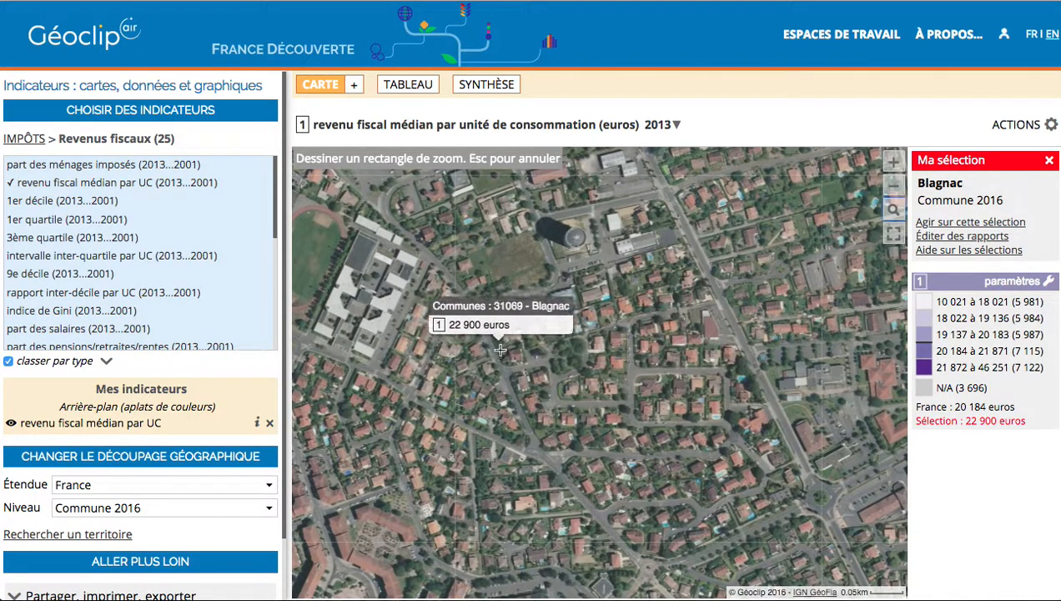
{"action": "left_click_drag", "start_coordinate": [483, 329], "coordinate": [794, 504]}
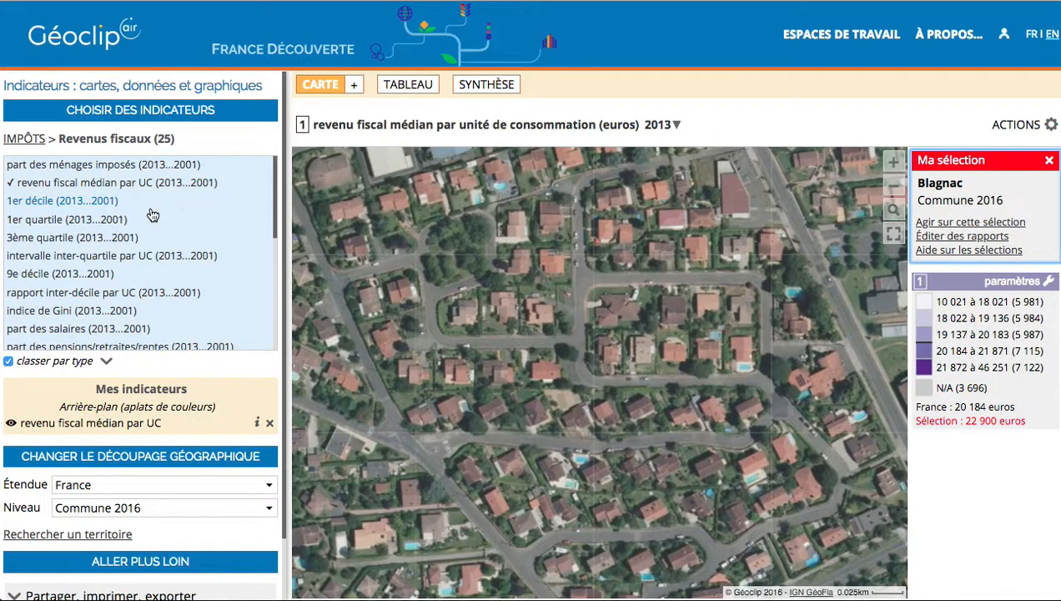
Browse the Revenus fiscaux indicators, then return to the theme list and expand Activités économiques
{"action": "scroll", "coordinate": [84, 292], "scroll_direction": "down", "scroll_amount": 5}
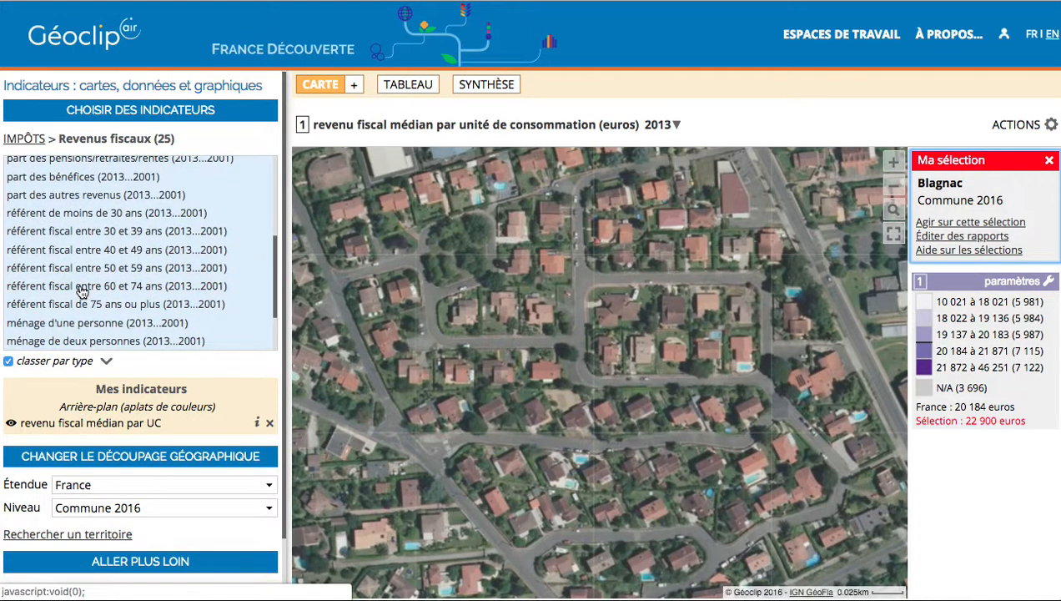
{"action": "scroll", "coordinate": [83, 292], "scroll_direction": "down", "scroll_amount": 2}
{"action": "scroll", "coordinate": [82, 290], "scroll_direction": "up", "scroll_amount": 7}
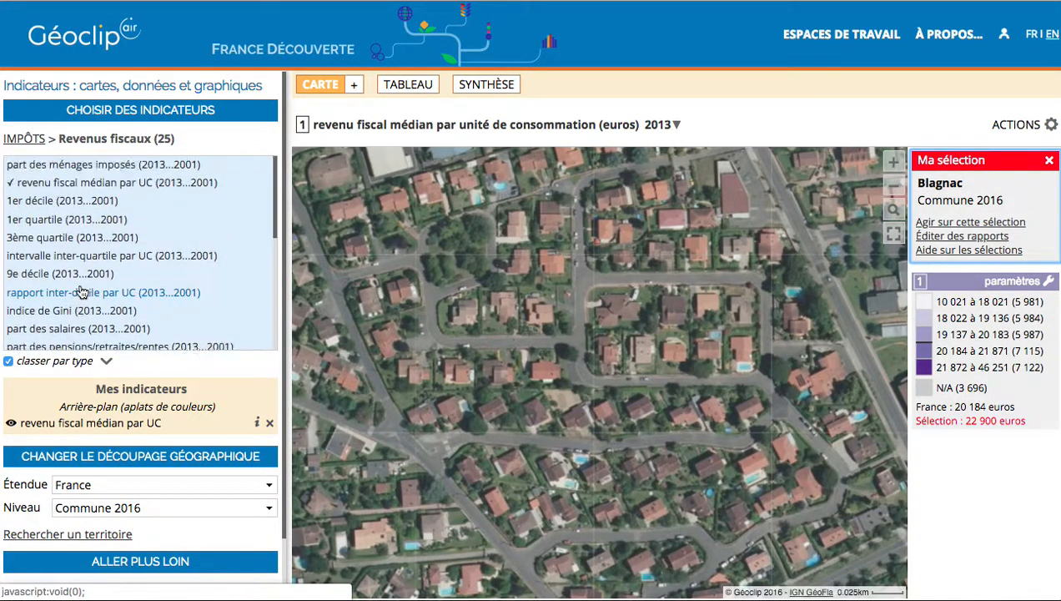
{"action": "left_click", "coordinate": [23, 138]}
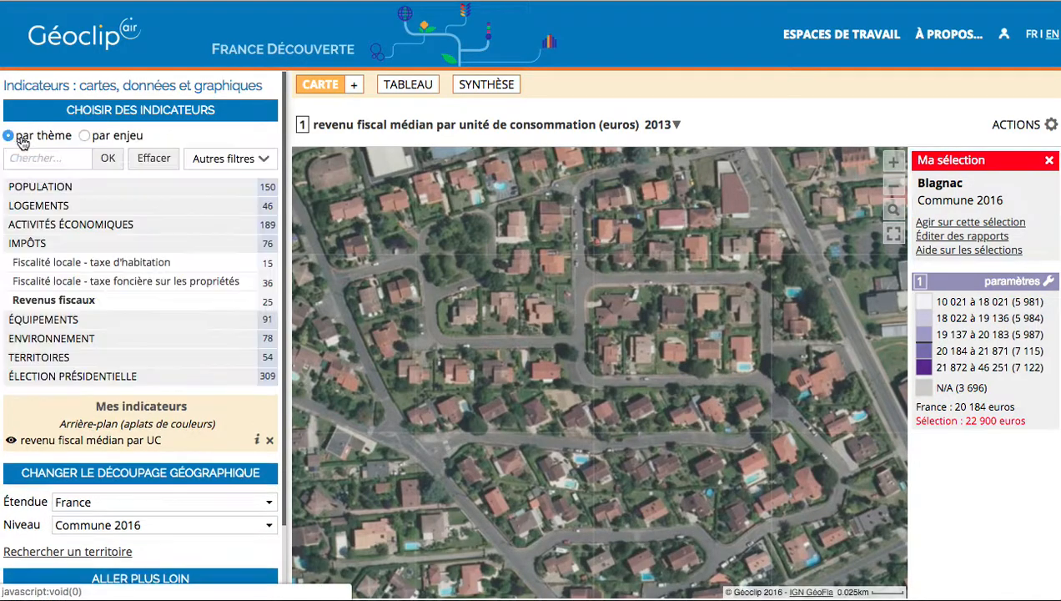
{"action": "scroll", "coordinate": [67, 302], "scroll_direction": "down", "scroll_amount": 2}
{"action": "scroll", "coordinate": [66, 305], "scroll_direction": "up", "scroll_amount": 2}
{"action": "left_click", "coordinate": [38, 233]}
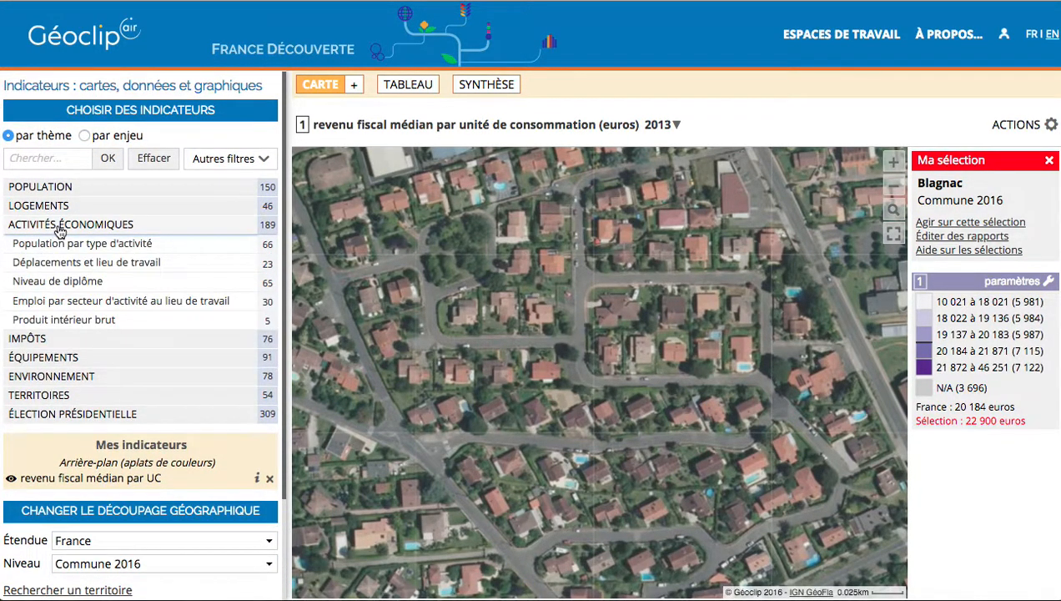